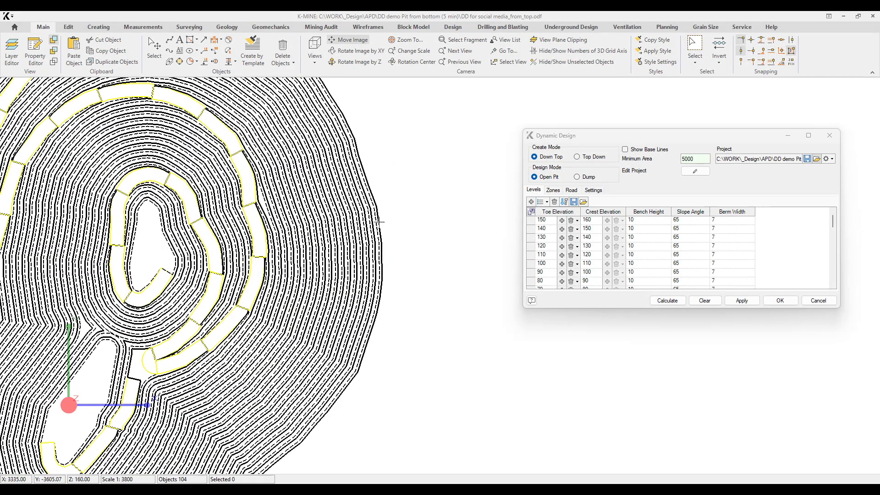
- Draw a base polyline around the pit's south side, from the east crest through four outer corners to the west crest
scroll(385, 268, "up", 2)
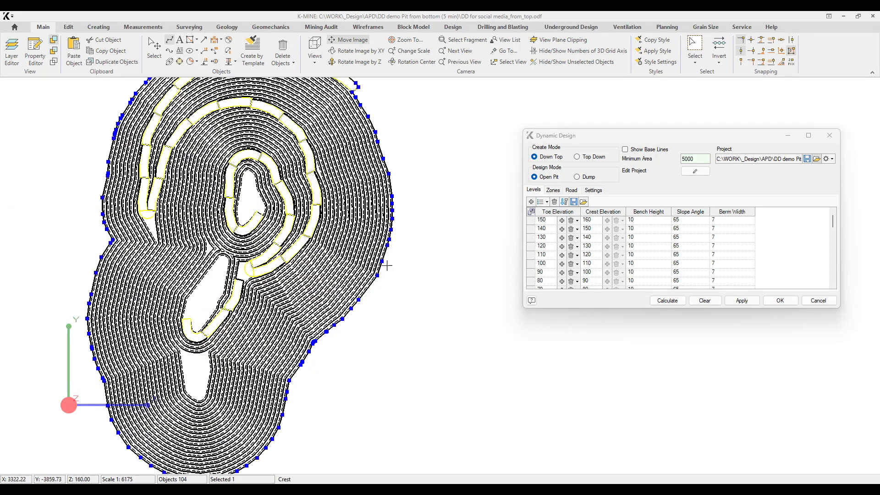
middle_click_drag(374, 350, 389, 298)
left_click(378, 374)
middle_click_drag(377, 372, 442, 242)
left_click(387, 364)
left_click(185, 379)
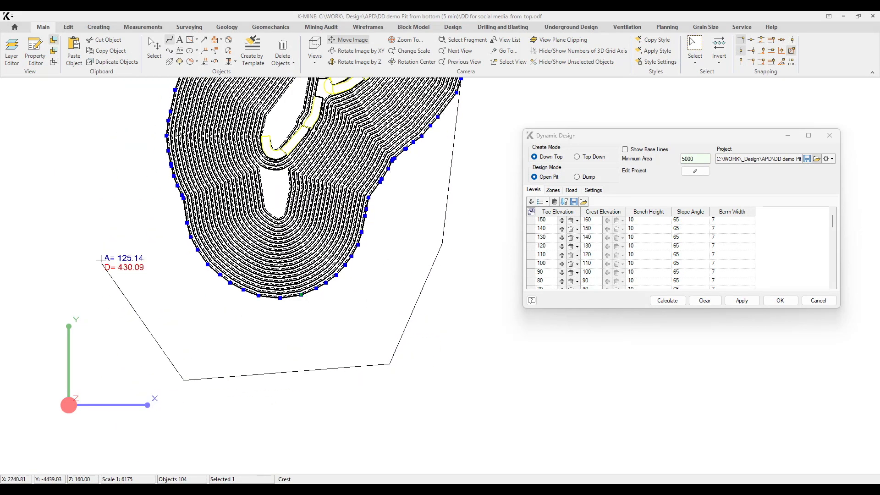
left_click(102, 256)
middle_click_drag(110, 197, 112, 308)
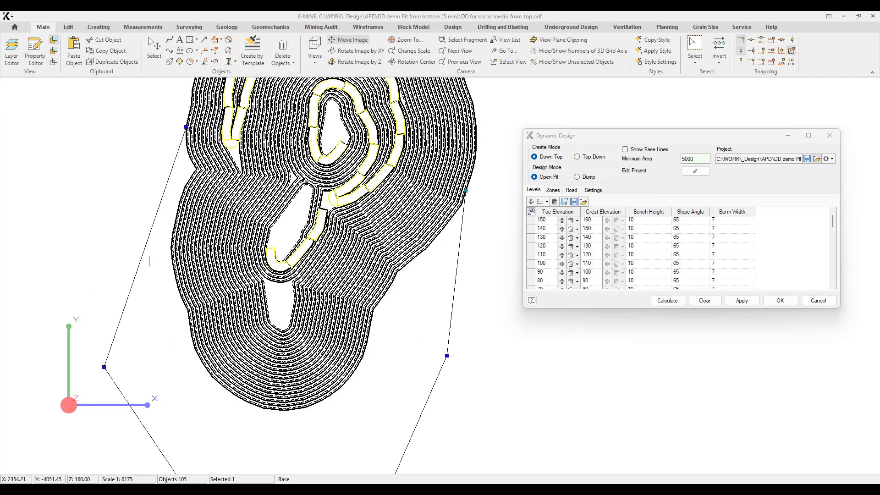
- Inscribe a manual arc with a distance step of 20 at the southwest corner of the base line
left_click(121, 389)
middle_click_drag(206, 413, 244, 344)
left_click(202, 389)
left_click(263, 399)
left_click(237, 402)
left_click(121, 389)
- Inscribe a manual arc at the southeast corner of the base line, using the same distance step of 20
left_click(386, 407)
left_click(446, 375)
left_click(419, 380)
left_click(121, 389)
- Round the east corner of the base line with an inscribed arc at a distance step of 20
left_click(454, 351)
left_click(487, 269)
scroll(476, 276, "up", 4)
left_click(501, 316)
scroll(505, 315, "down", 7)
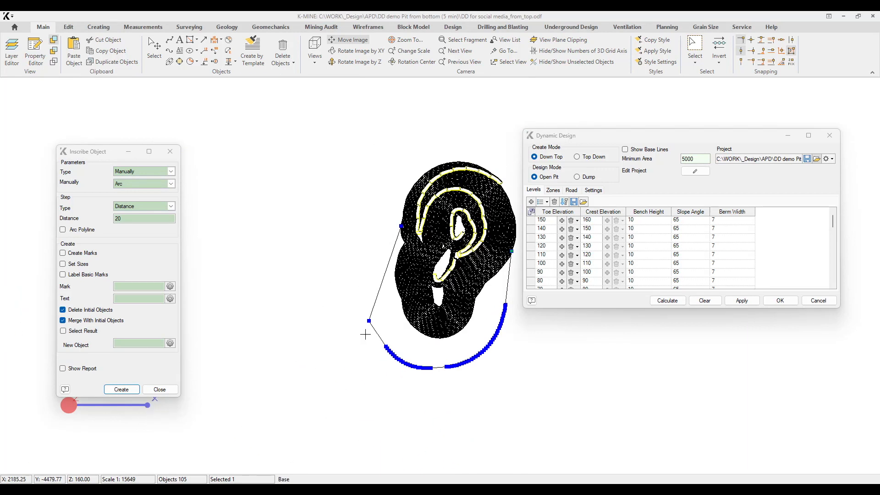
left_click(121, 387)
- Round the west corner of the base line with an inscribed arc and finish inscribing
left_click(384, 284)
scroll(390, 338, "up", 3)
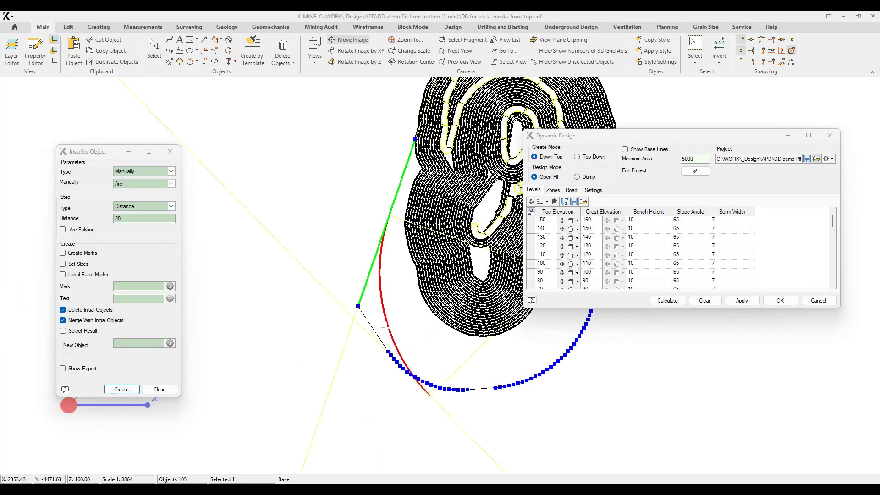
left_click(372, 319)
scroll(368, 313, "down", 3)
scroll(390, 187, "up", 10)
scroll(339, 220, "down", 7)
scroll(313, 257, "down", 2)
left_click(159, 389)
- Trace one closed contour By Graph from the northern pit crest and the rounded southern base line
mouse_move(517, 229)
middle_mouse_down()
mouse_move(480, 299)
mouse_move(477, 390)
middle_mouse_up()
scroll(314, 197, "up", 7)
left_click(315, 198)
middle_click_drag(326, 206, 316, 176)
key("g")
left_click(193, 191)
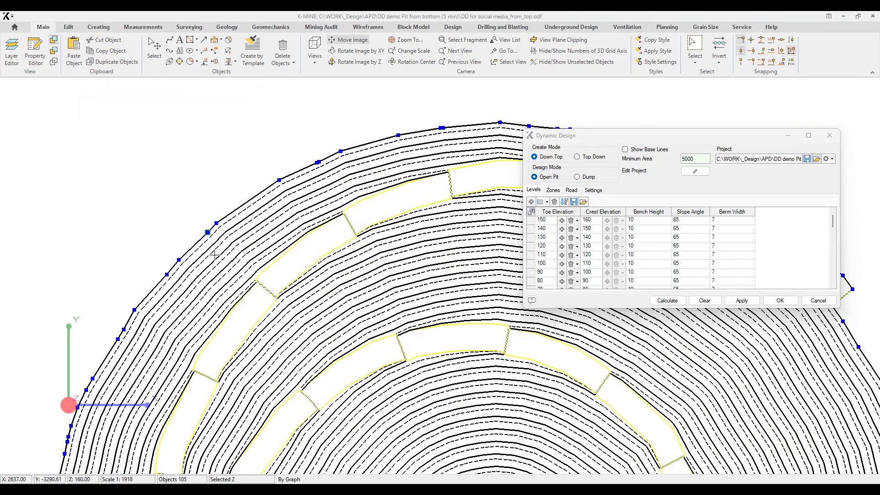
scroll(212, 257, "down", 4)
middle_click_drag(176, 458, 185, 293)
scroll(115, 285, "down", 4)
scroll(277, 304, "up", 3)
scroll(134, 369, "down", 4)
scroll(114, 357, "up", 6)
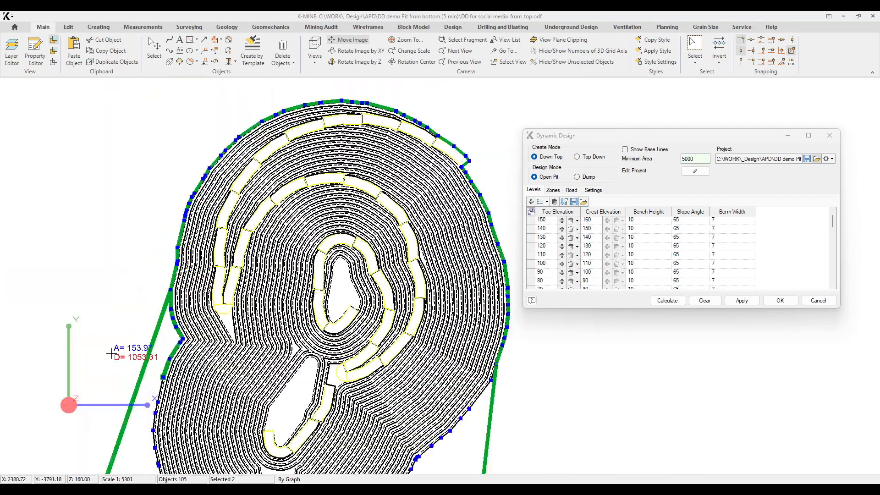
left_click(211, 296)
scroll(212, 295, "down", 5)
middle_click_drag(500, 468, 414, 241)
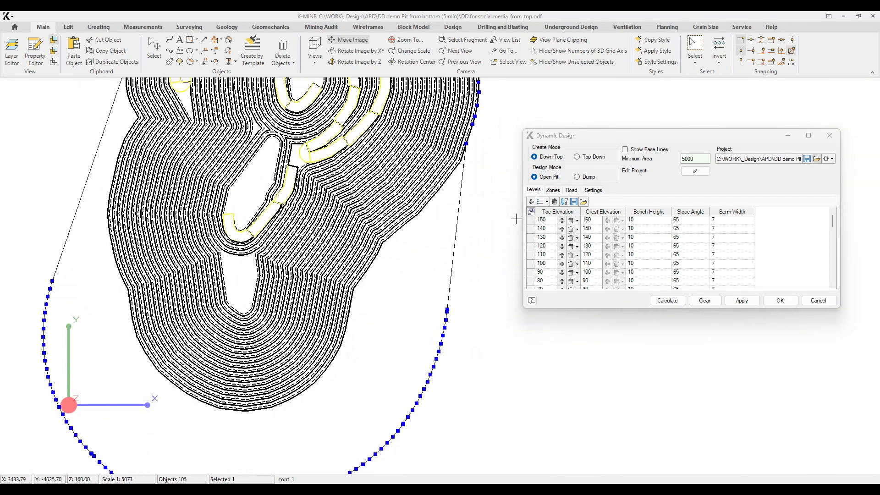
- Switch the create mode to Top Down and assign the closed contour to crest elevation 160
left_click(577, 157)
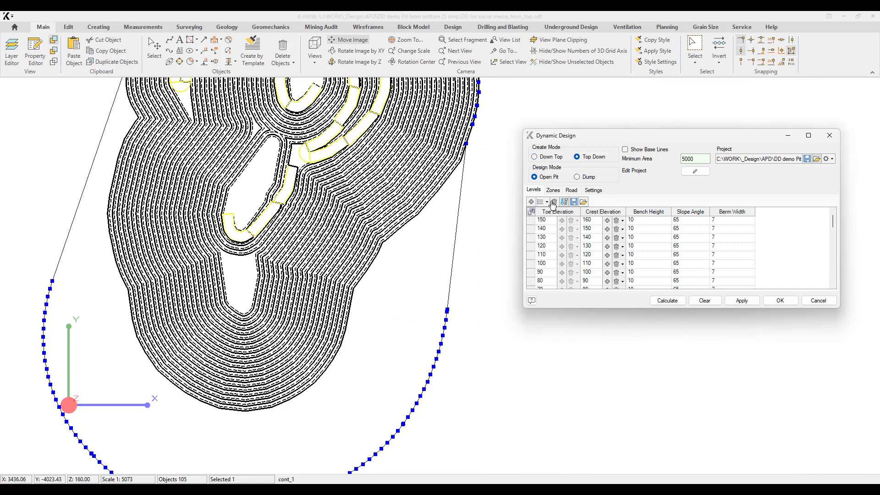
left_click(609, 224)
middle_click_drag(395, 245, 379, 272)
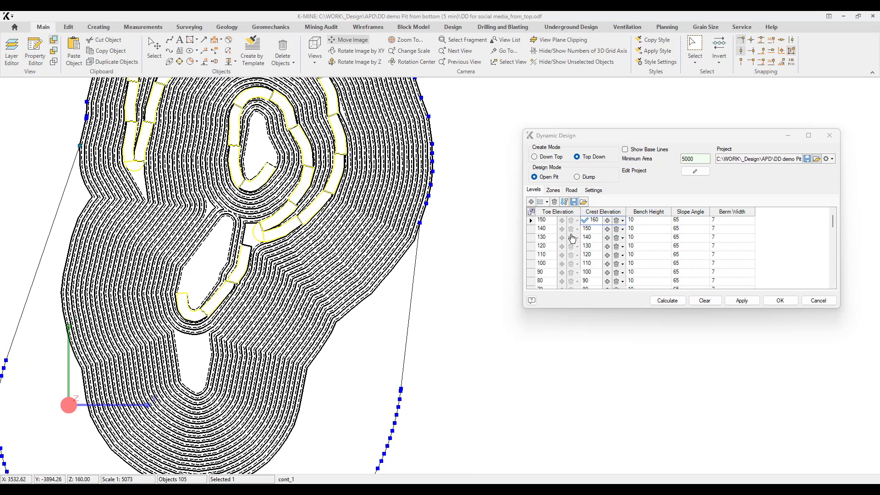
- Calculate the design with road R1 starting at the northeast crest corner and a first entry distance of 0
left_click(571, 190)
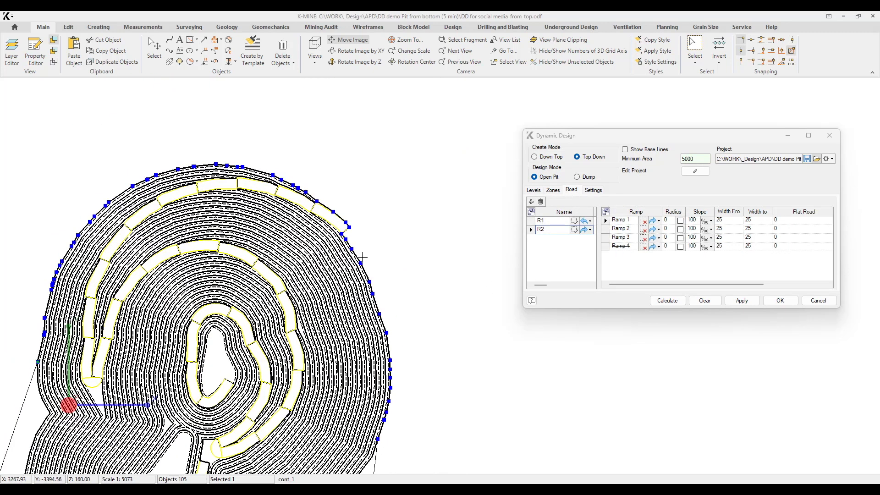
scroll(362, 258, "up", 5)
left_click(575, 221)
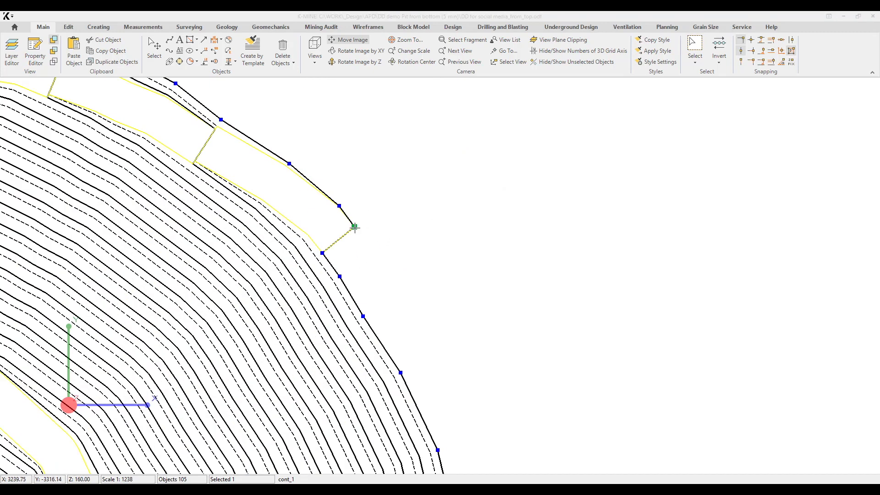
left_click(355, 227)
scroll(370, 227, "down", 3)
left_click(667, 301)
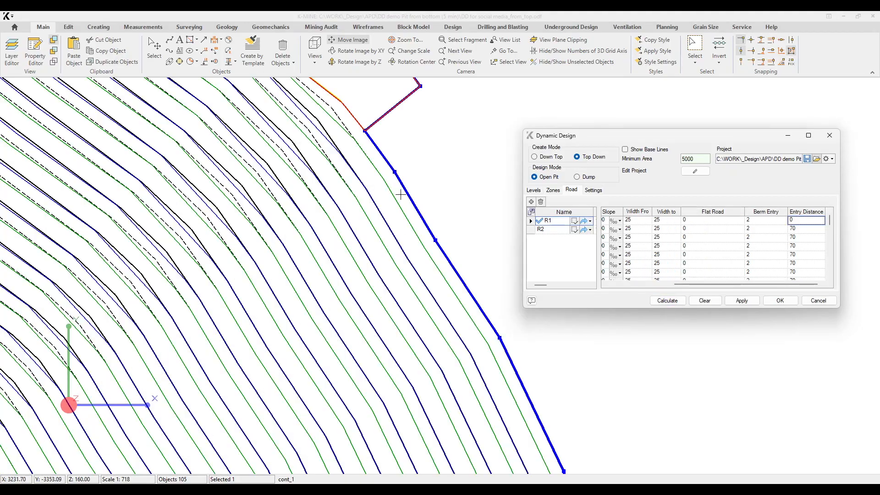
- Reverse the direction of road R1 from Ramp 21 downward
scroll(390, 195, "up", 2)
scroll(391, 195, "down", 6)
scroll(360, 183, "up", 1)
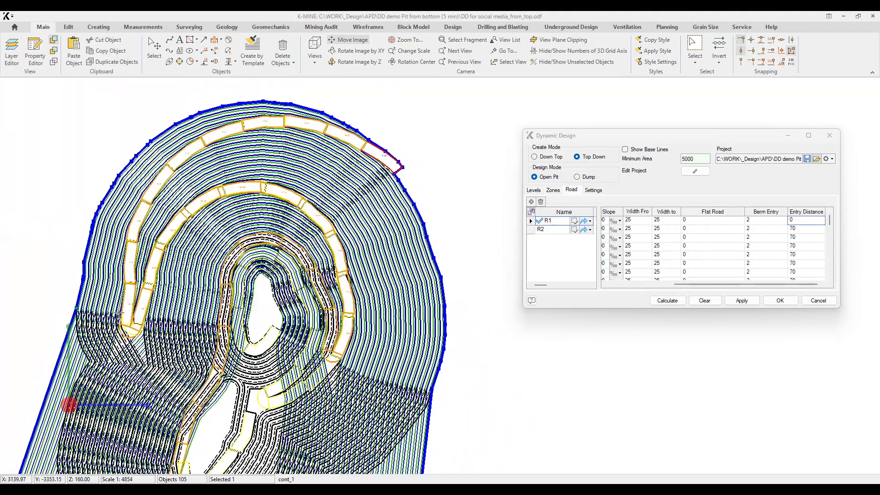
scroll(257, 148, "up", 1)
scroll(229, 141, "up", 1)
scroll(229, 141, "down", 2)
scroll(283, 246, "up", 4)
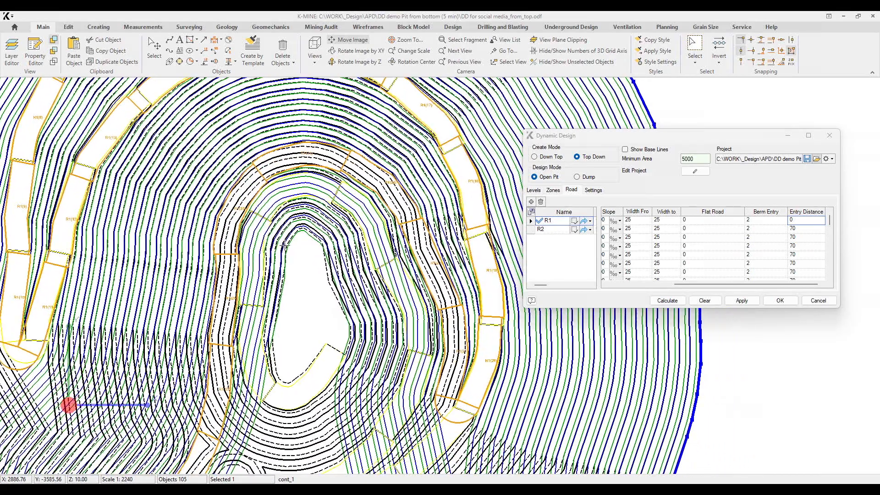
left_click_drag(284, 246, 246, 155)
left_click_drag(777, 283, 665, 285)
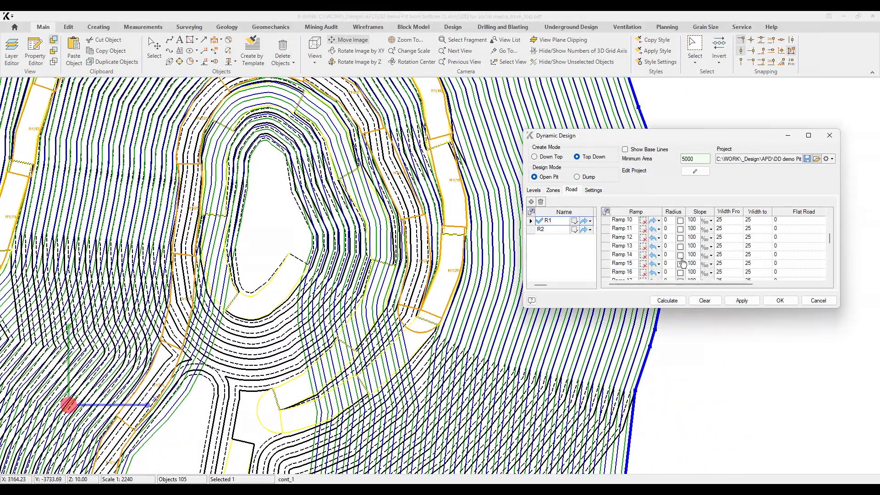
scroll(443, 296, "up", 4)
scroll(646, 268, "down", 2)
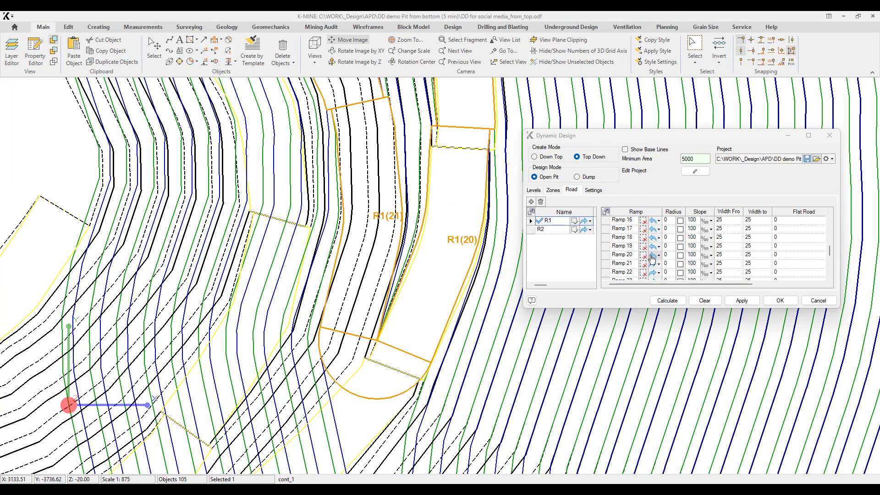
left_click(658, 268)
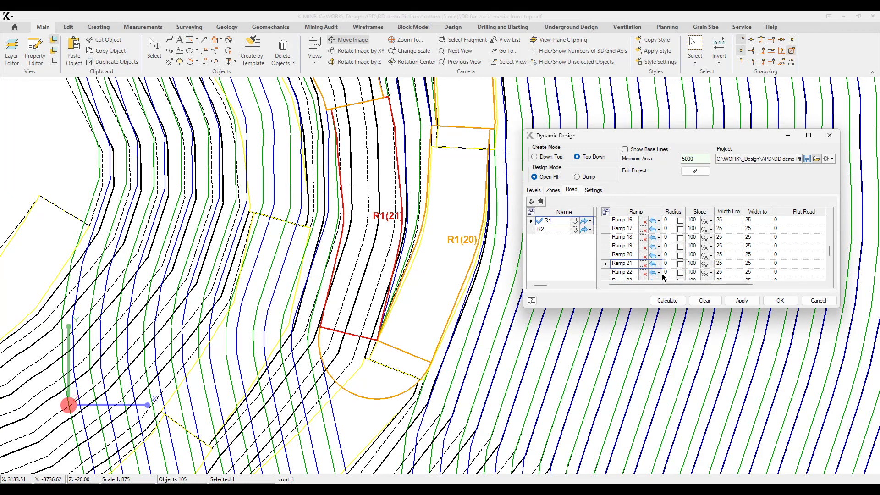
- Try recalculating the pit with Ramp 22 turned opposite to Ramp 21
left_click(655, 274)
left_click(667, 301)
scroll(418, 121, "down", 5)
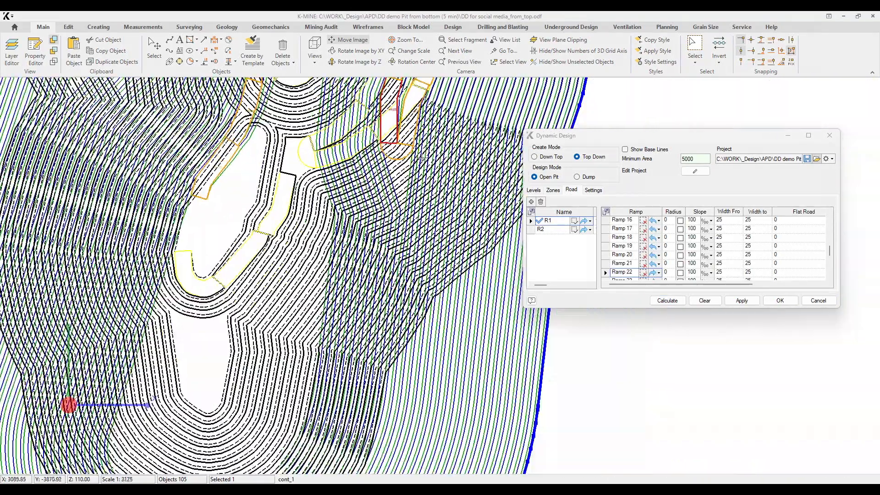
scroll(421, 157, "down", 3)
- Make Ramp 22 follow the same direction as Ramp 21 and recalculate the pit
left_click(653, 273)
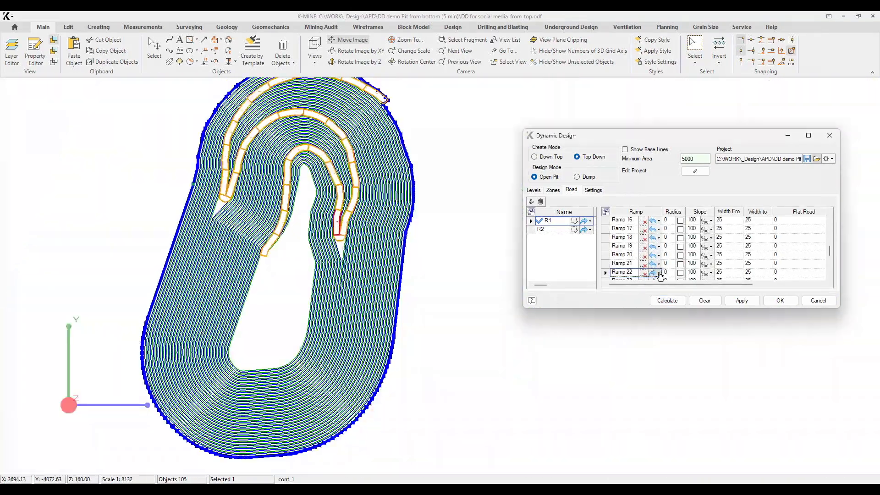
left_click(668, 300)
mouse_move(290, 270)
middle_mouse_down()
mouse_move(298, 265)
mouse_move(291, 283)
mouse_move(294, 259)
middle_mouse_up()
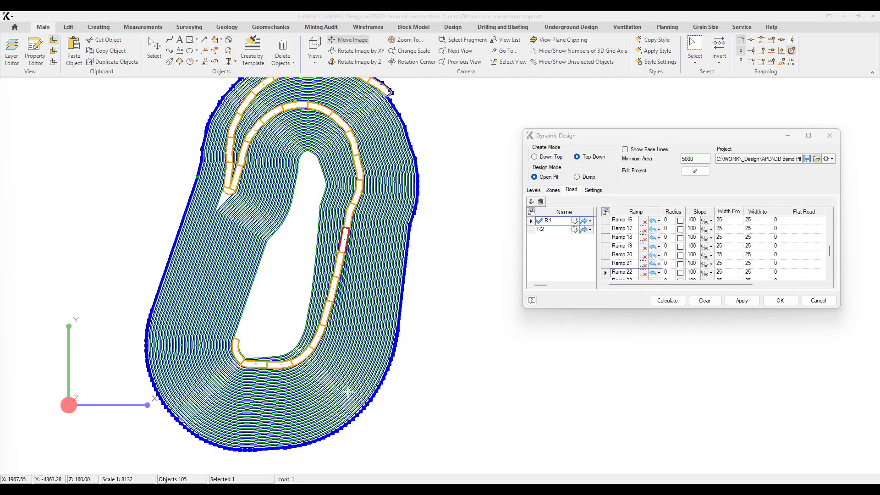
middle_click_drag(390, 262, 430, 308)
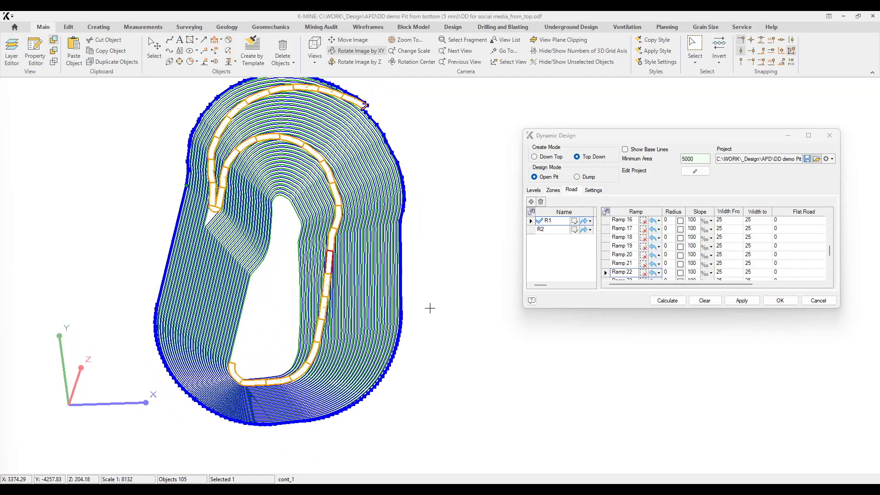
scroll(291, 216, "up", 3)
middle_click_drag(305, 214, 283, 187)
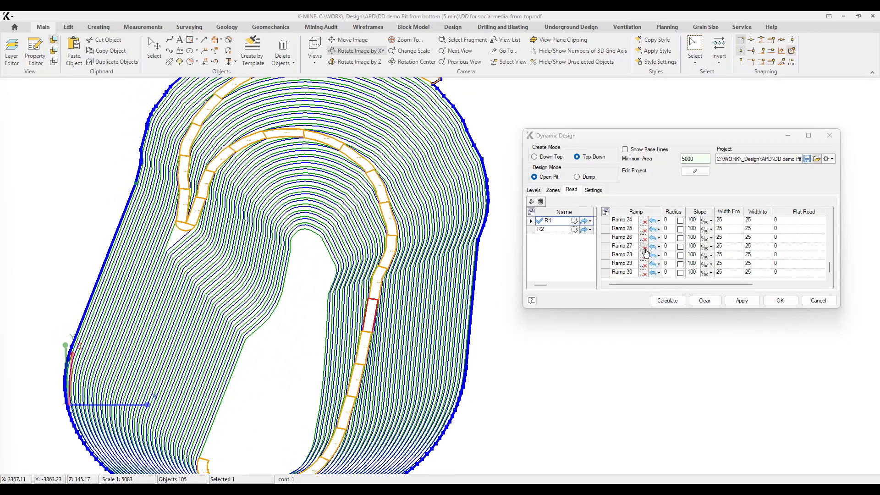
- Add further levels below toe elevation -140 and recalculate the pit
left_click(535, 190)
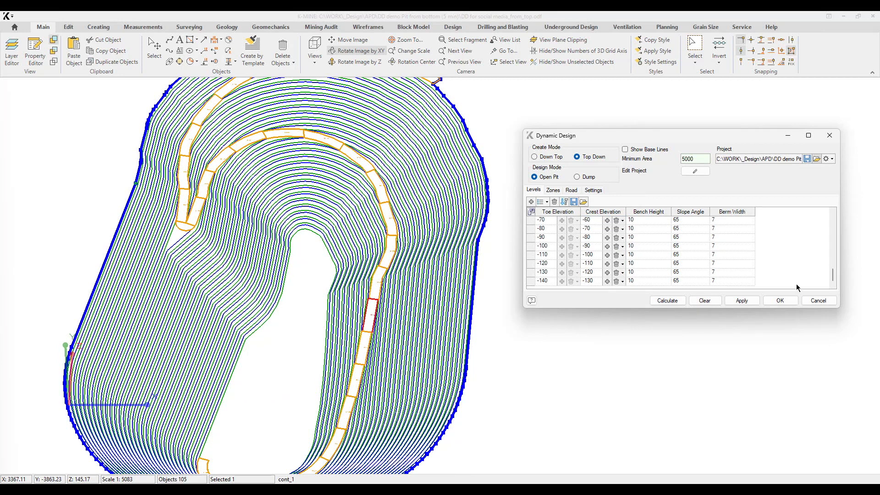
left_click(544, 204)
left_click(581, 326)
left_click(667, 301)
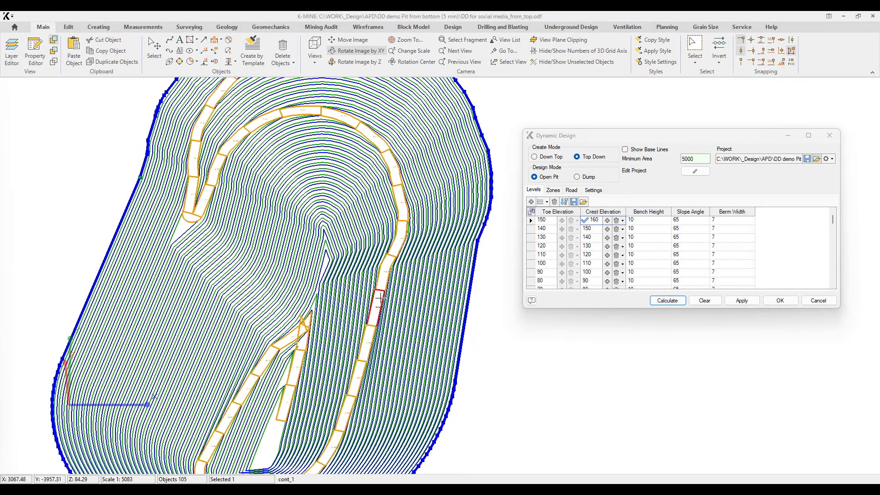
- Reverse the direction of road R1 from Ramp 35 downward and recalculate the pit
scroll(285, 365, "up", 2)
middle_click_drag(285, 365, 305, 270)
scroll(305, 270, "up", 2)
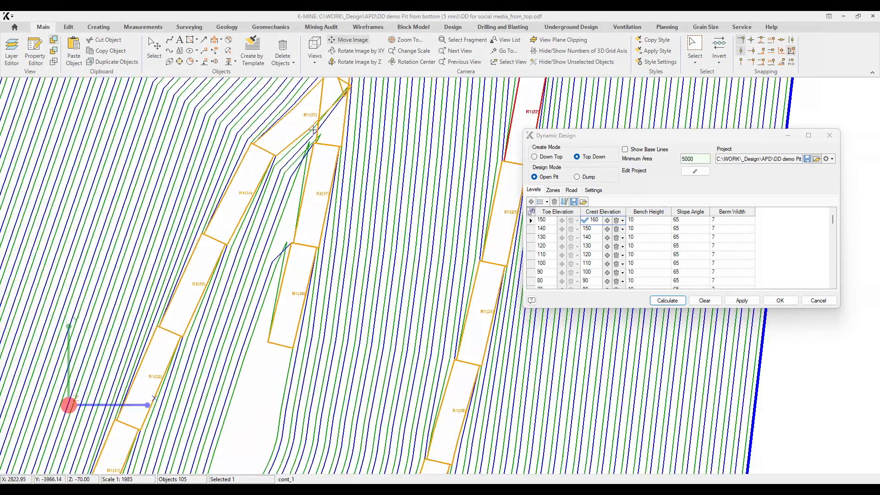
scroll(308, 181, "up", 2)
left_click(571, 191)
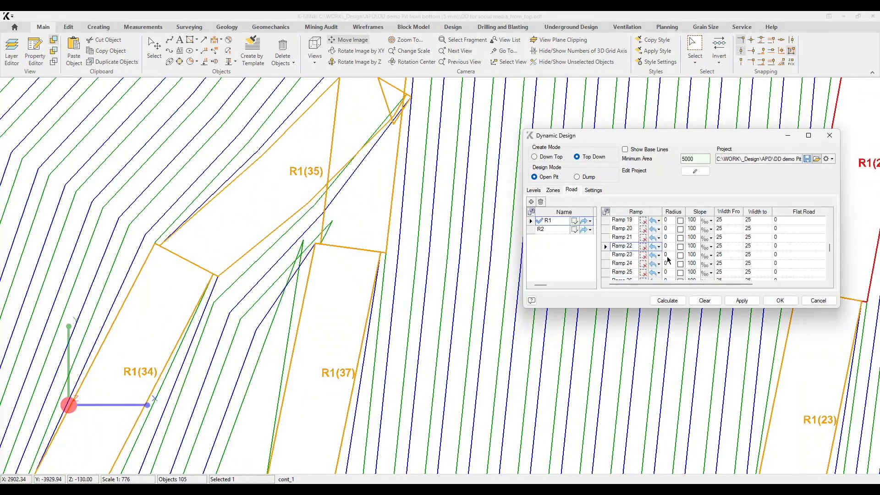
left_click(652, 255)
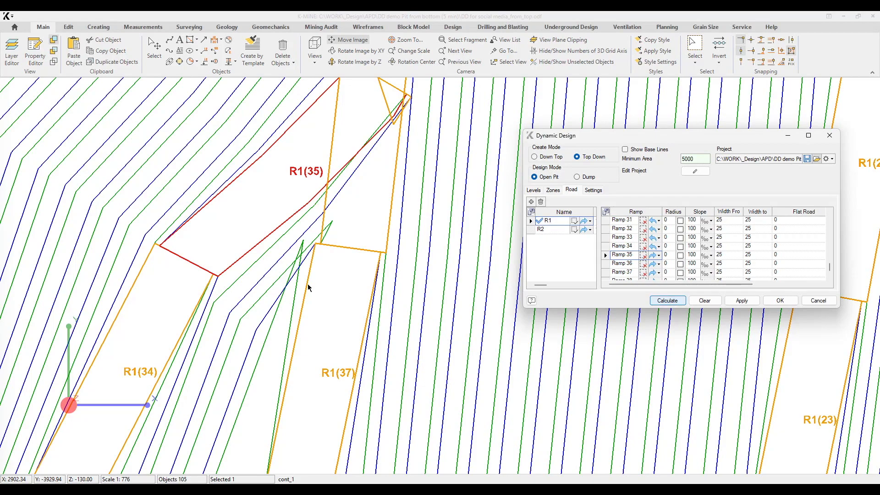
scroll(308, 287, "down", 3)
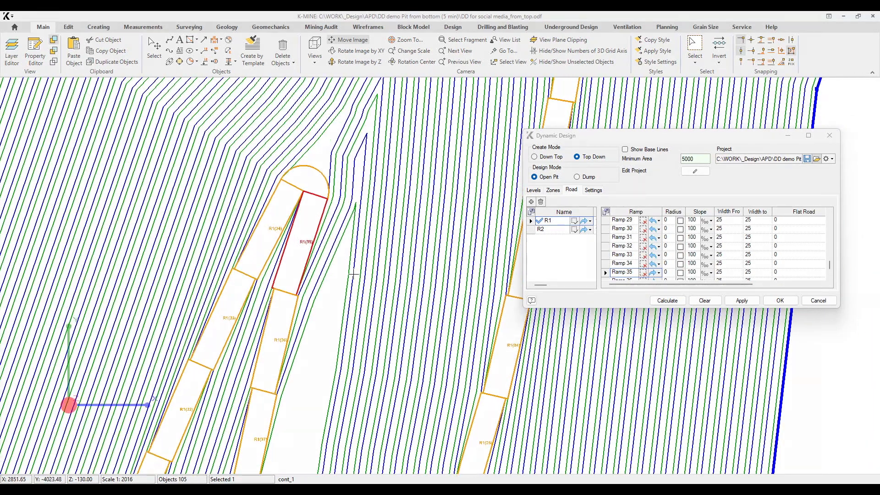
- In project editing, inscribe an arc with a distance step of 5 between the contour sides north of the Ramp 34–35 switchback
middle_click_drag(328, 160, 289, 368)
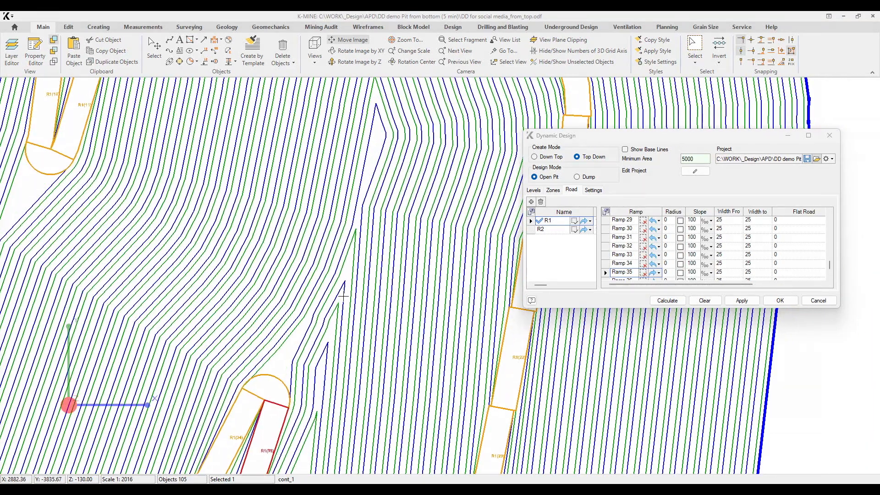
left_click(694, 171)
middle_click_drag(269, 379, 290, 295)
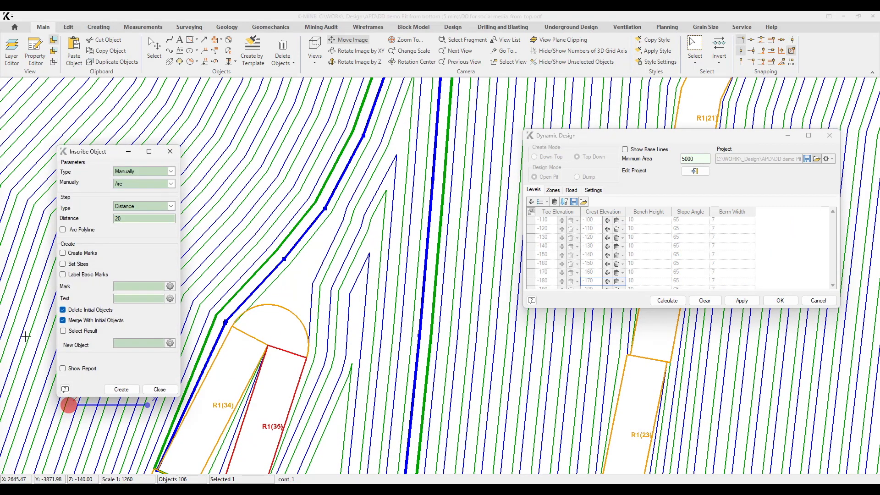
left_click(296, 246)
left_click(425, 249)
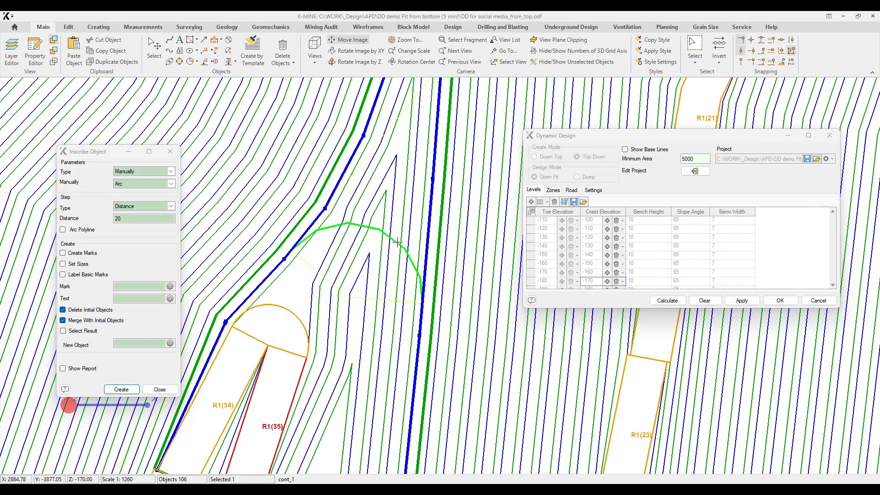
type("5")
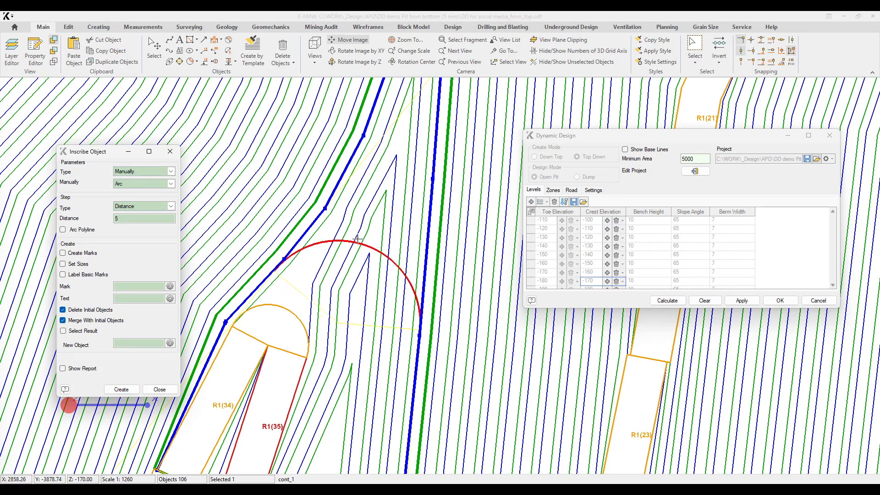
left_click(377, 188)
scroll(359, 192, "up", 4)
left_click(330, 198)
scroll(337, 183, "down", 4)
- Finish project editing, assign the rounded contour to crest elevation -170, and recalculate the pit
left_click(694, 171)
left_click(608, 282)
left_click(664, 300)
scroll(346, 267, "down", 8)
left_click(170, 152)
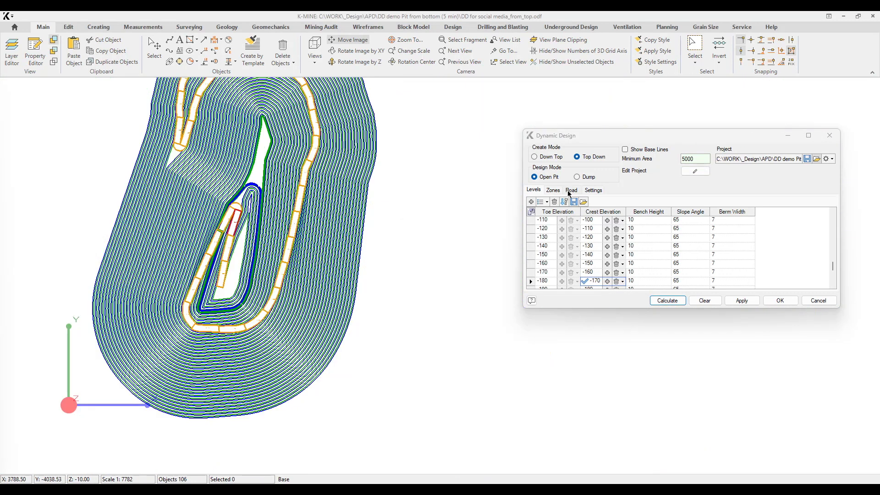
- Select road R2 and reverse its direction
left_click(569, 190)
left_click(566, 229)
left_click(590, 230)
left_click(590, 240)
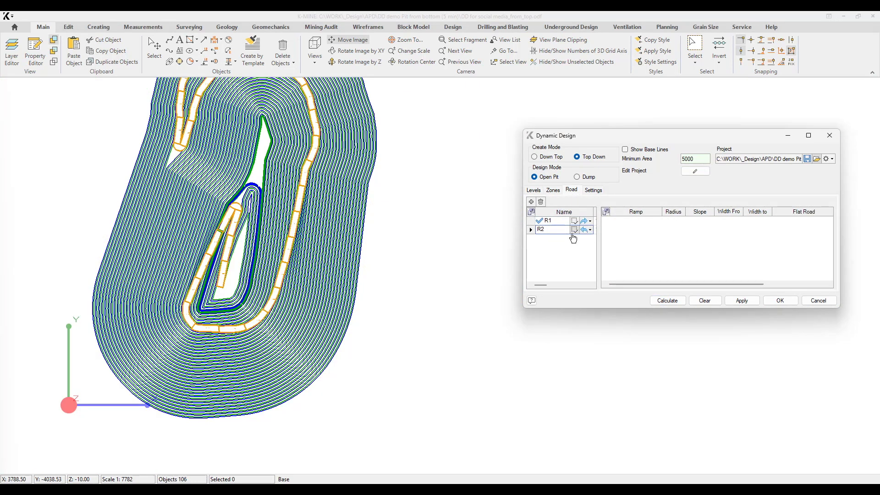
- Place the start point of road R2 on the southern outer crest and recalculate the pit
left_click(576, 231)
left_click(223, 419)
left_click(670, 302)
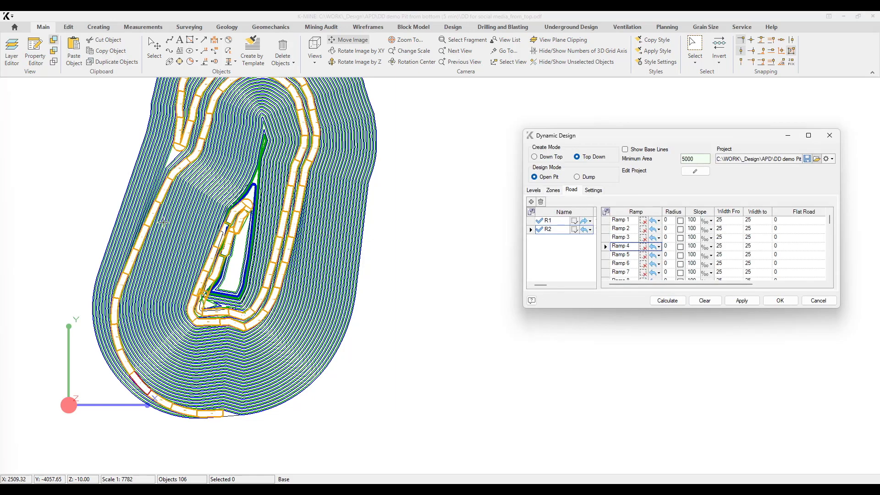
- Reverse the direction of road R2 from Ramp 11 downward and recalculate the pit
scroll(174, 168, "up", 2)
scroll(173, 141, "up", 5)
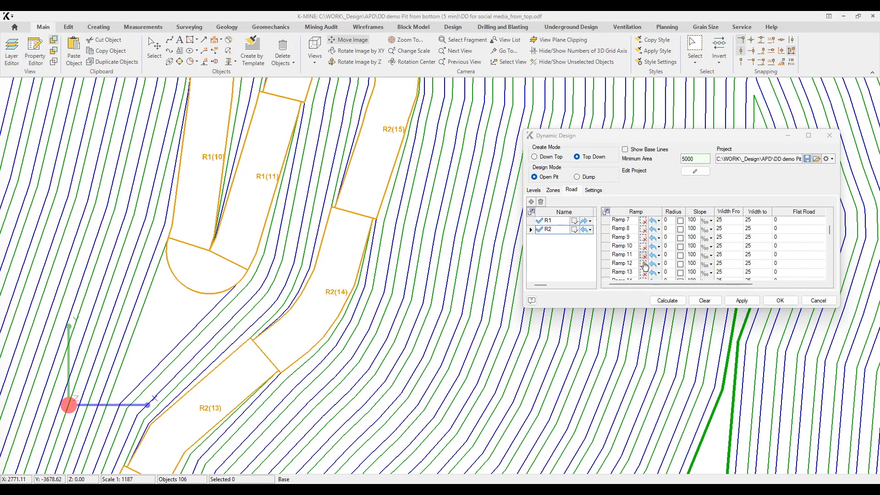
left_click(655, 260)
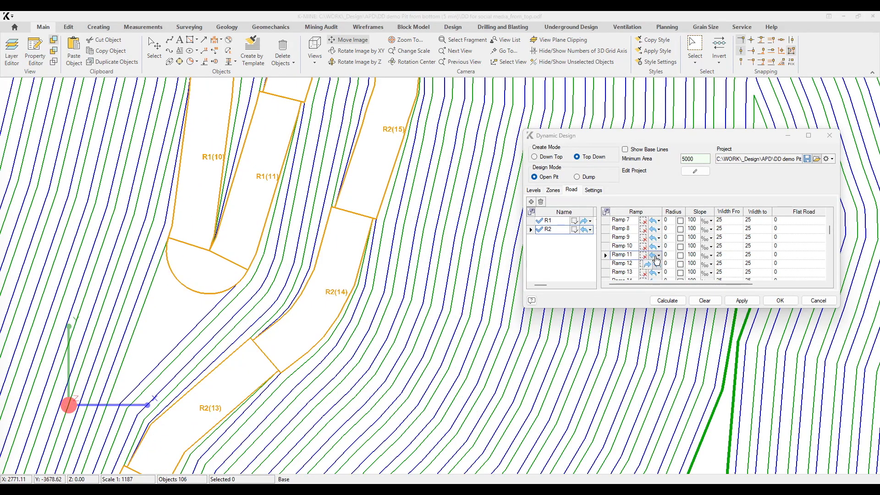
left_click(648, 267)
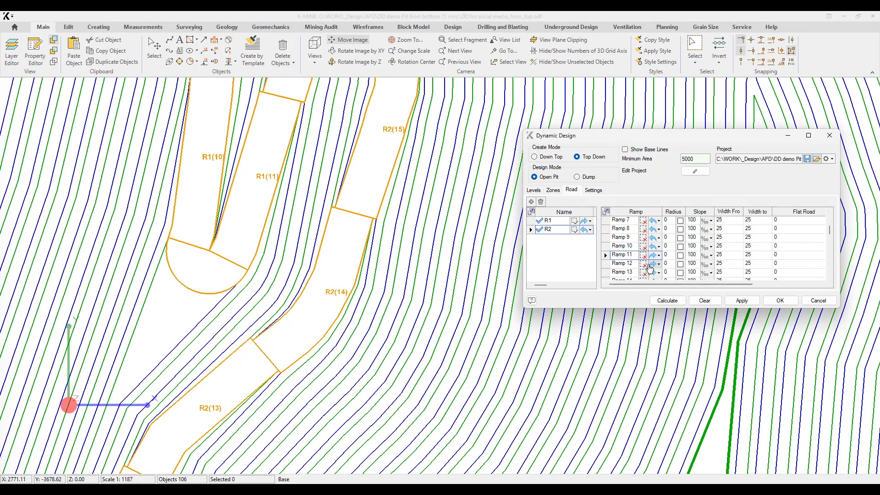
scroll(321, 301, "down", 10)
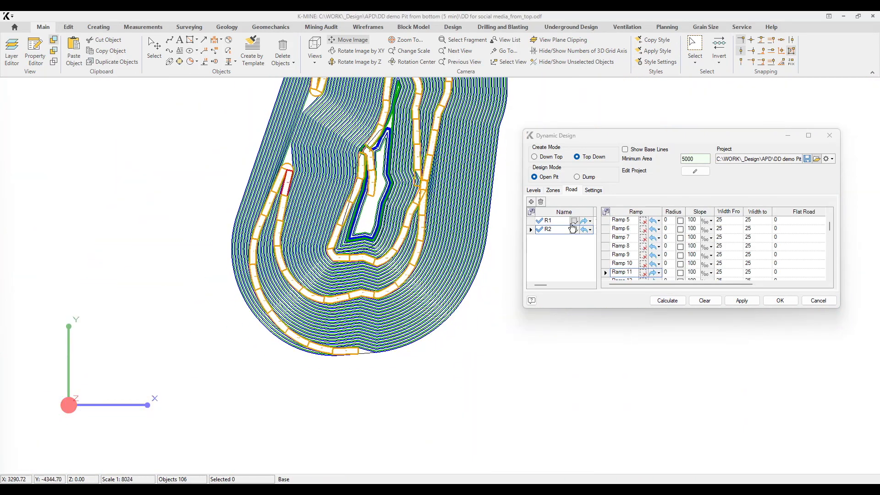
- Relocate the start of road R2 to the southwestern outer crest, recalculate, and set its first ramp's entry distance to 150
scroll(297, 317, "up", 4)
scroll(294, 306, "down", 2)
middle_click_drag(308, 138, 296, 321)
scroll(308, 216, "up", 2)
scroll(308, 216, "down", 2)
middle_click_drag(364, 444, 340, 336)
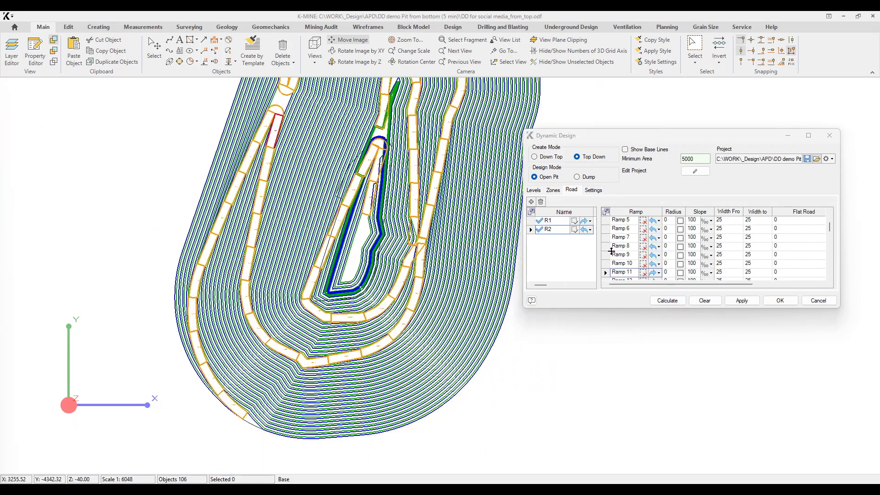
left_click(573, 231)
scroll(258, 441, "up", 2)
left_click(228, 405)
left_click(667, 301)
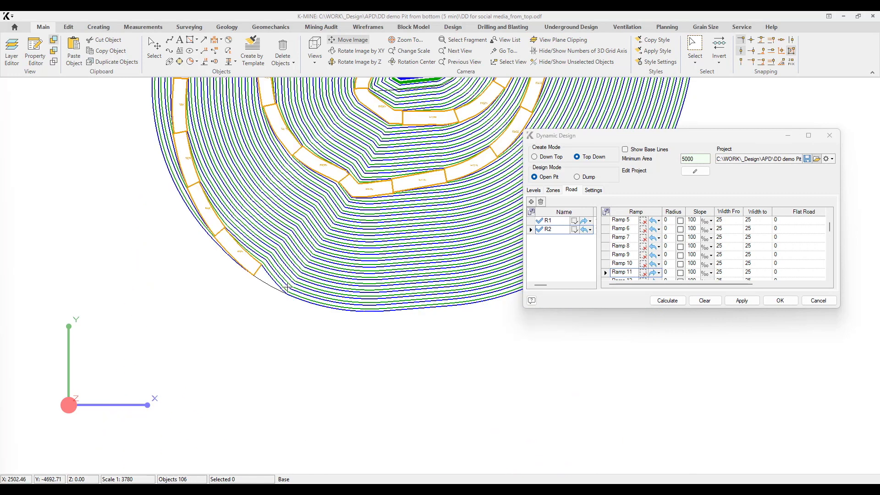
left_click_drag(700, 284, 770, 283)
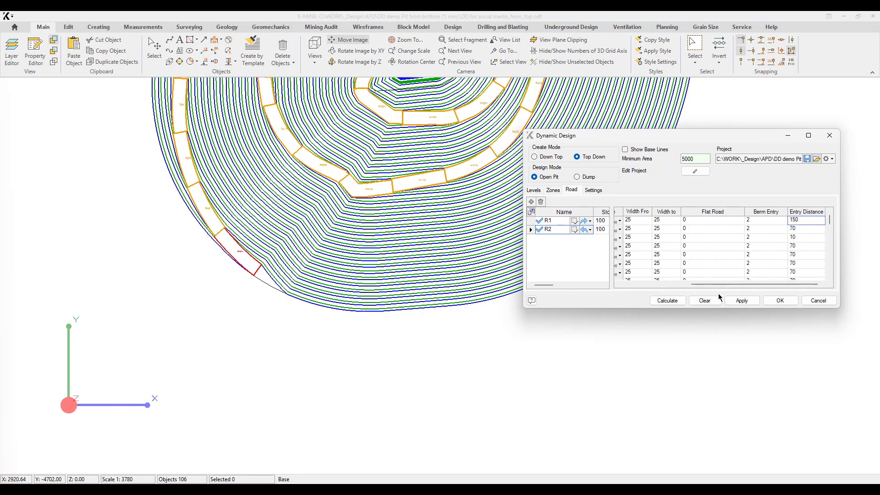
- Reverse the direction of road R2 from Ramp 24 downward and recalculate the pit
scroll(357, 170, "up", 5)
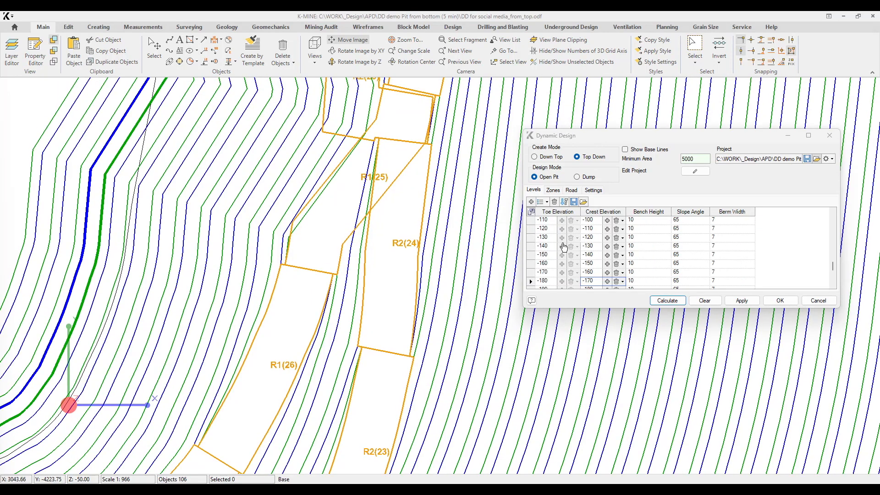
left_click(572, 190)
scroll(656, 249, "down", 2)
left_click(643, 239)
left_click(671, 238)
left_click(668, 254)
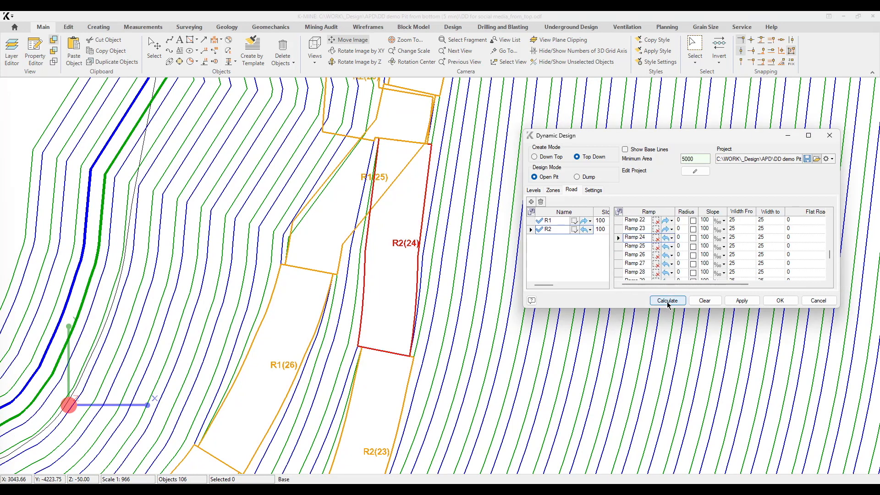
left_click(667, 301)
- Reverse the direction of road R1 from Ramp 24 downward and recalculate the pit
left_click(550, 220)
scroll(658, 257, "down", 7)
left_click(670, 239)
left_click(664, 255)
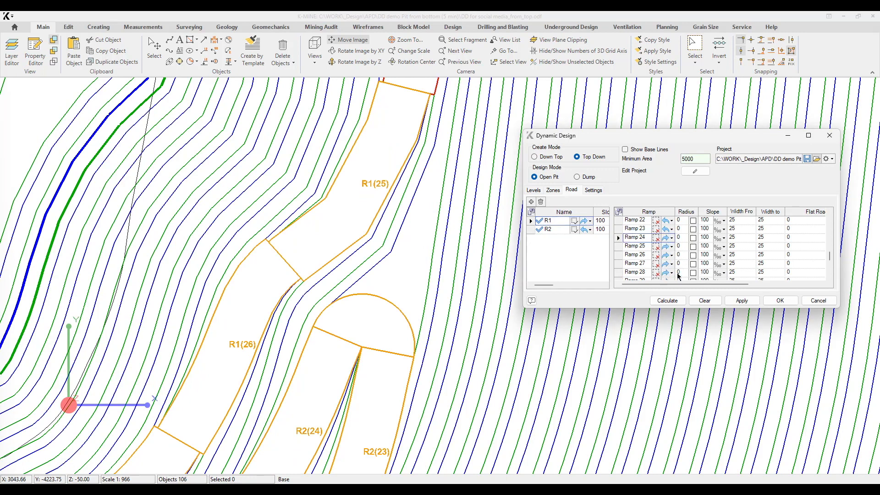
scroll(403, 257, "down", 6)
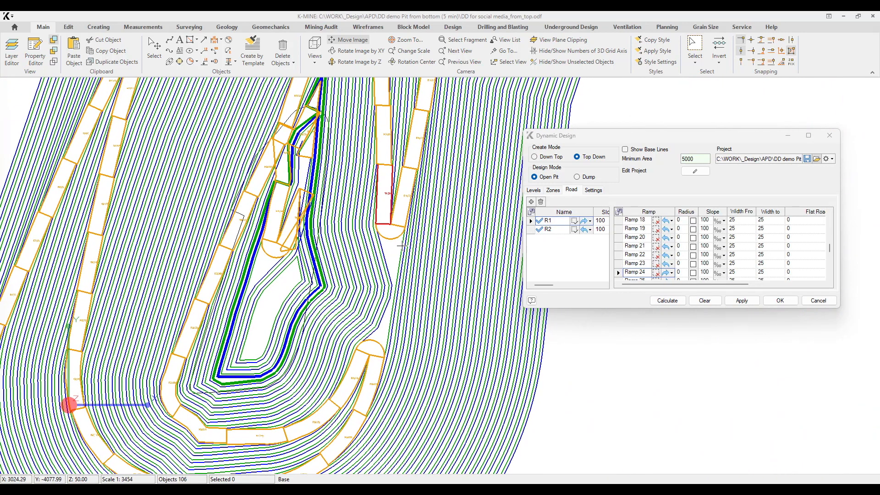
- Enable the radius checkbox for Ramp 23 of road R1 and remove the road from Ramp 33 downward, recalculating the pit
middle_click_drag(402, 247, 412, 217)
left_click(693, 264)
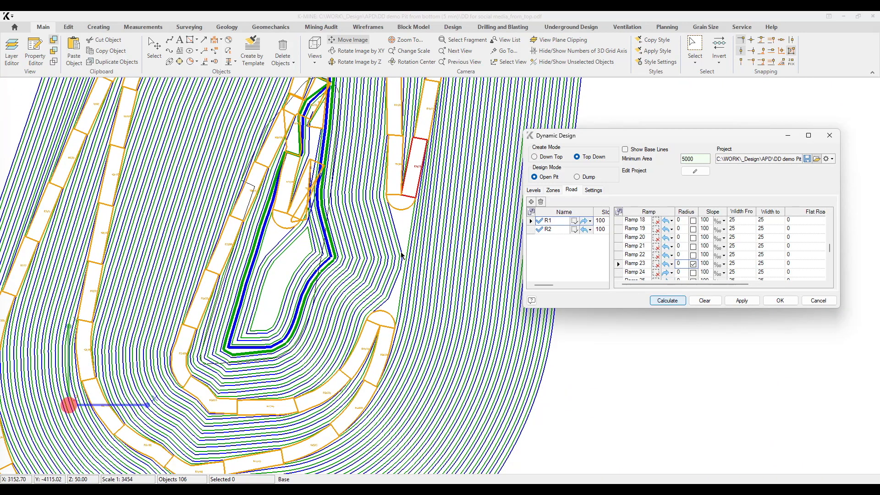
middle_click_drag(384, 280, 413, 399)
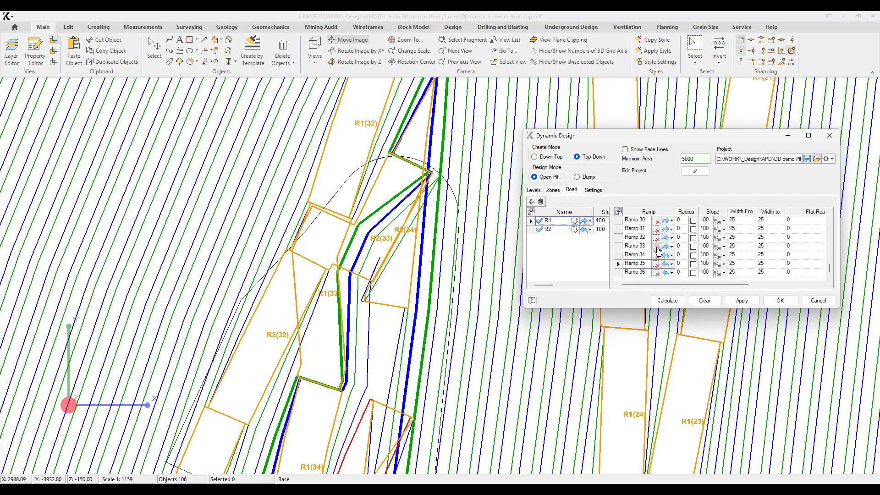
left_click(657, 247)
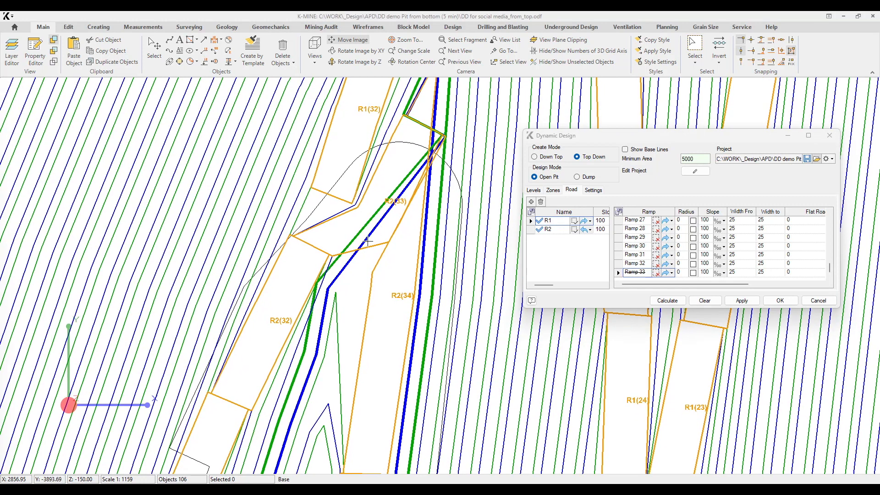
- Reverse the direction of road R2 from Ramp 33 downward and recalculate the pit
left_click(557, 231)
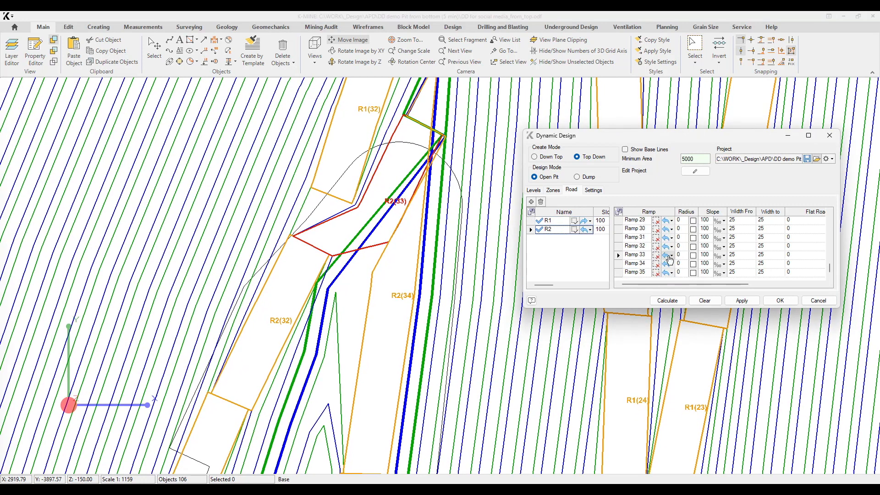
left_click(667, 301)
scroll(415, 237, "down", 3)
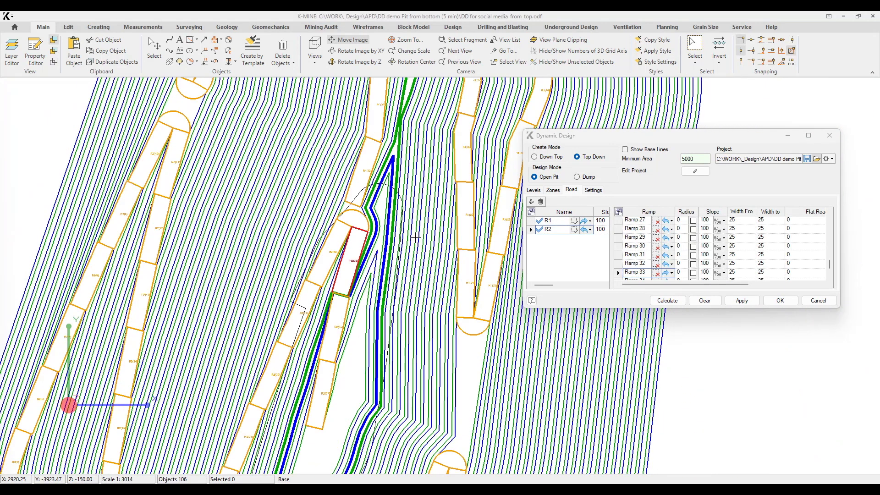
middle_click_drag(414, 237, 365, 278)
scroll(370, 236, "up", 3)
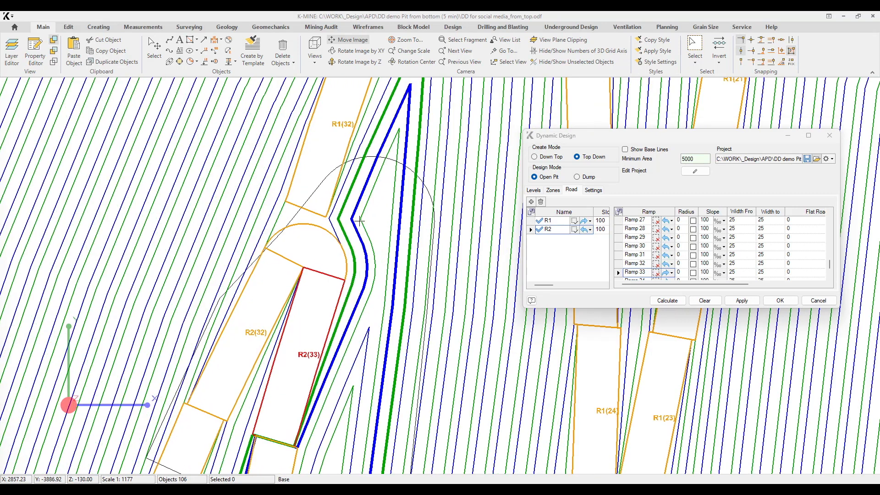
scroll(352, 241, "up", 2)
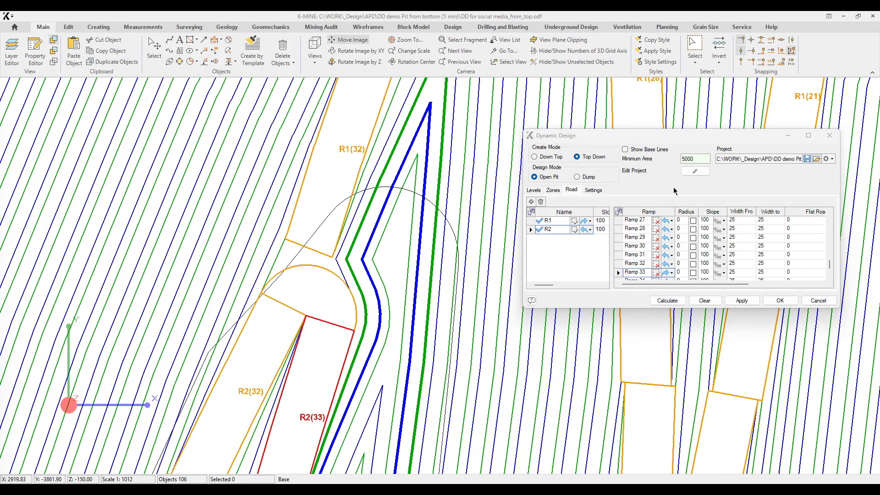
- In project editing, inscribe an arc with a distance step of 5 between the -160 crest contour's R2 Ramp 33 turn and its east side
middle_click_drag(420, 193, 384, 203)
key("Escape")
left_click(693, 172)
left_click(323, 261)
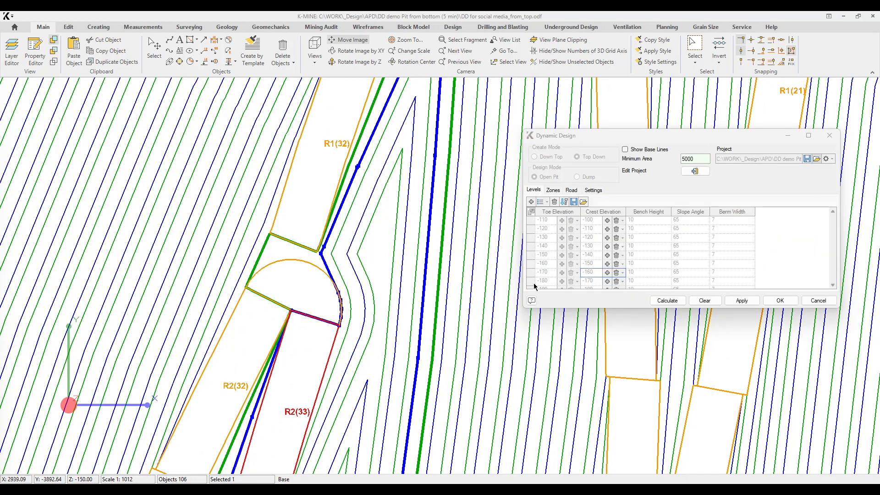
key("ctrl+i")
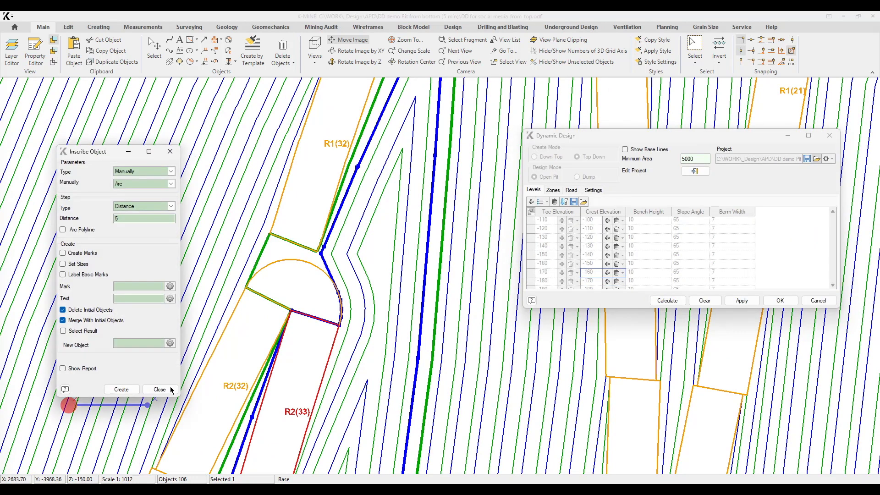
left_click(341, 320)
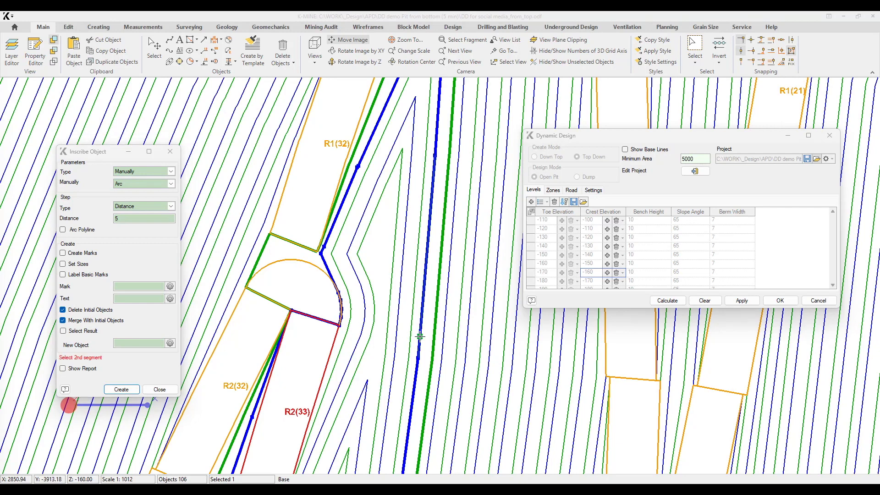
left_click(406, 302)
scroll(398, 293, "down", 5)
scroll(394, 286, "up", 6)
left_click(395, 286)
- Round the contour's southwestern corner with an arc, assign the edited contour to crest elevation -160, and recalculate the pit
scroll(393, 285, "down", 5)
middle_click_drag(375, 454, 372, 255)
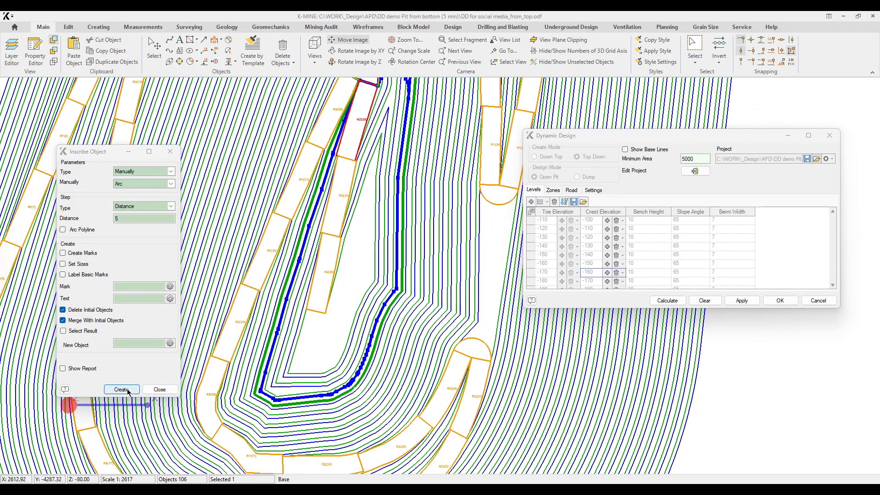
scroll(282, 388, "up", 4)
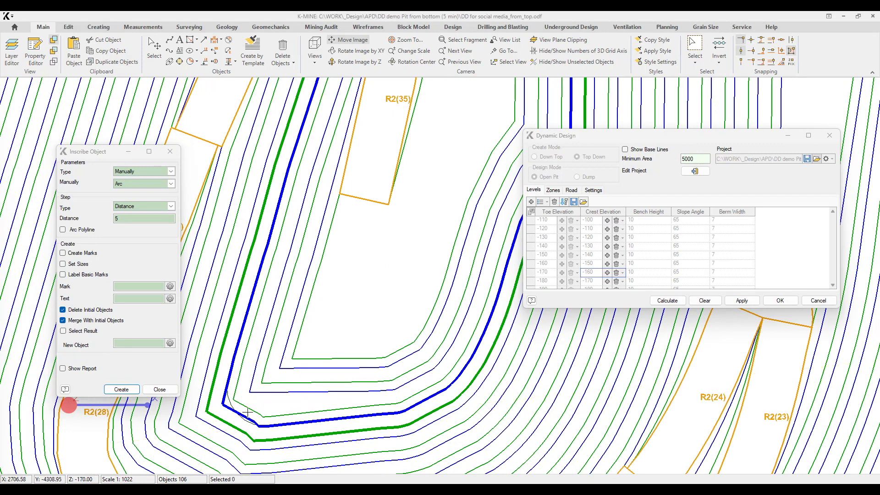
left_click(160, 389)
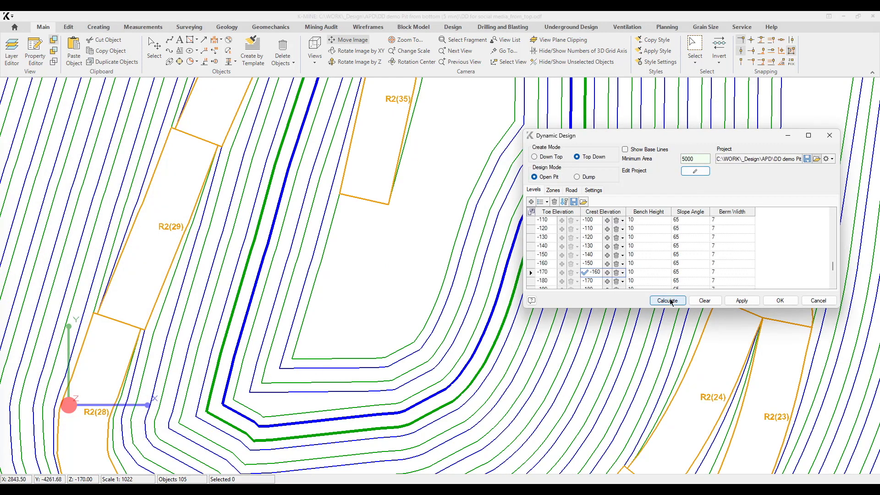
- In project editing, inscribe an arc in the crest -70 contour's corner just north of the R2 Ramp 23–24 switchback
middle_click_drag(348, 232, 318, 315)
scroll(321, 312, "down", 3)
middle_click_drag(366, 219, 372, 430)
middle_click_drag(378, 172, 336, 315)
scroll(335, 315, "down", 3)
middle_click_drag(349, 427, 386, 248)
scroll(460, 291, "up", 2)
left_click(695, 171)
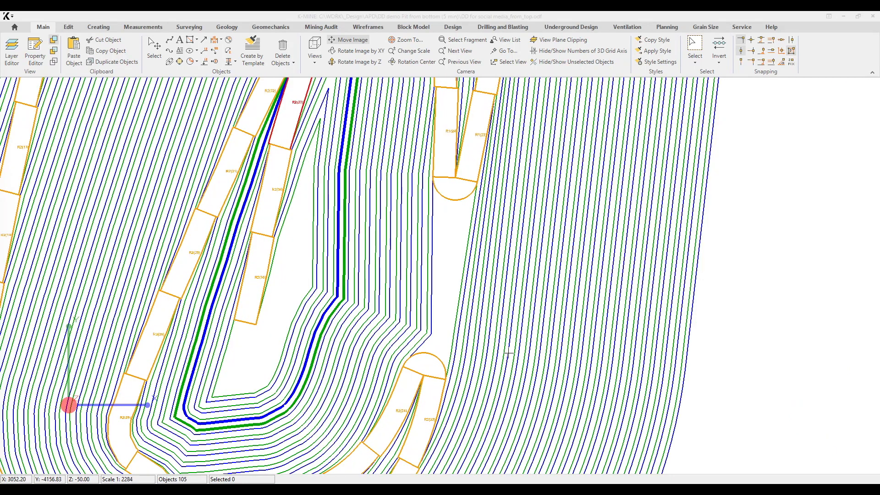
scroll(439, 335, "up", 2)
left_click(419, 338)
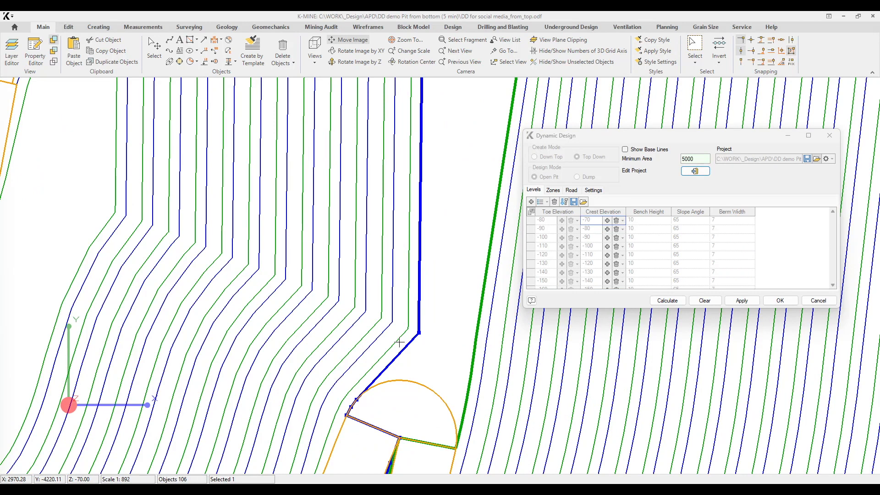
left_click(121, 389)
left_click(419, 333)
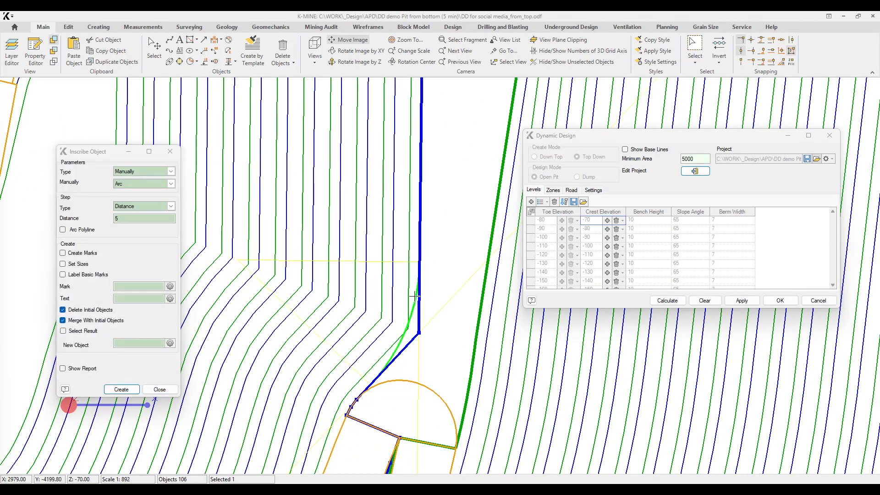
- Round the southern corner of the crest -70 contour near R2 Ramp 27 with an arc and finish project editing
scroll(414, 297, "down", 4)
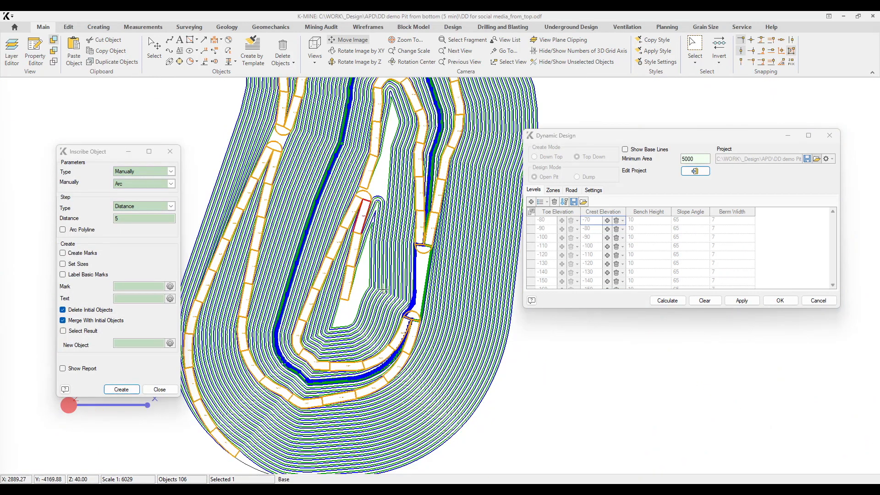
scroll(314, 362, "up", 1)
left_click(131, 393)
scroll(283, 397, "up", 2)
left_click(349, 366)
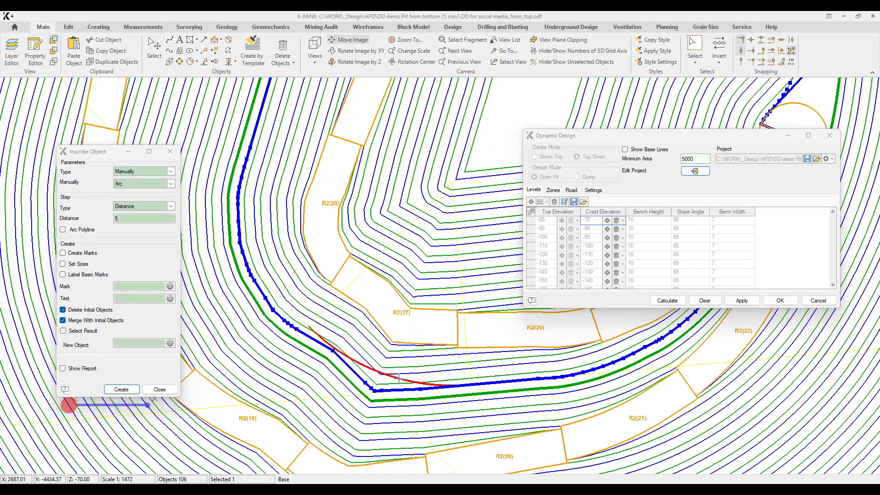
left_click(696, 172)
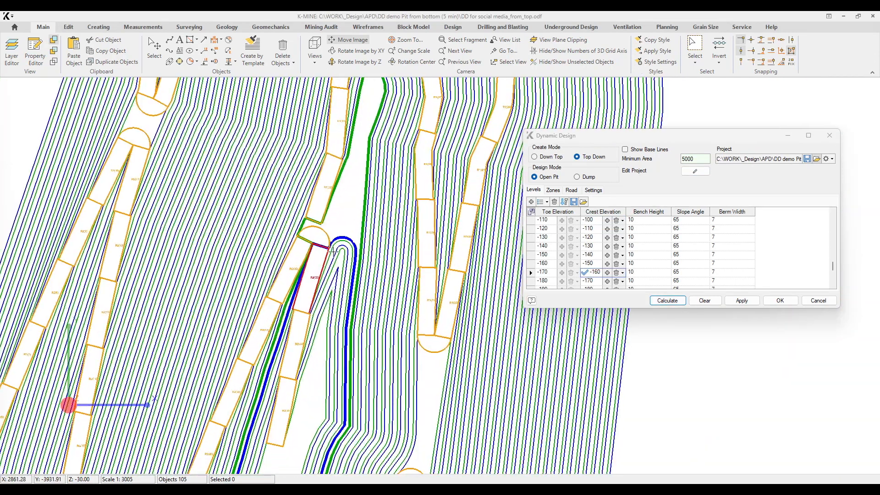
- In project editing, inscribe an arc with a distance step of 5 across the crest -180 contour's narrow northern tip beside R2 Ramp 34
scroll(333, 251, "up", 2)
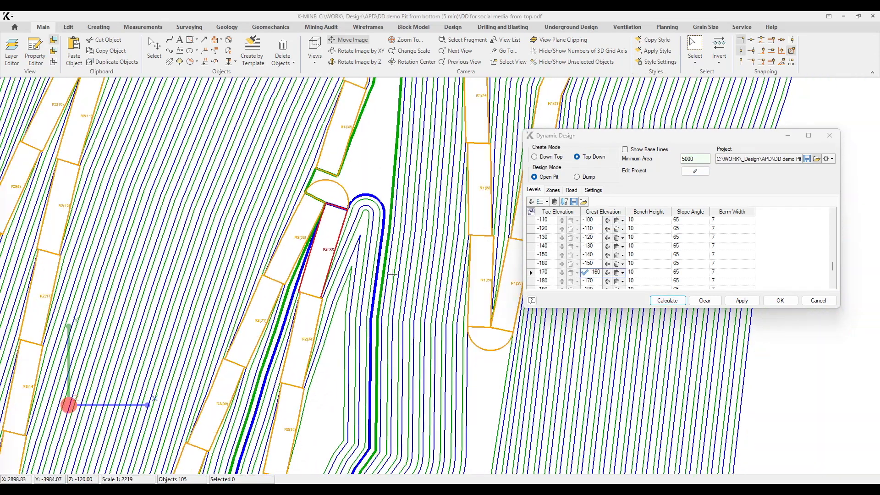
left_click(696, 171)
scroll(346, 239, "up", 3)
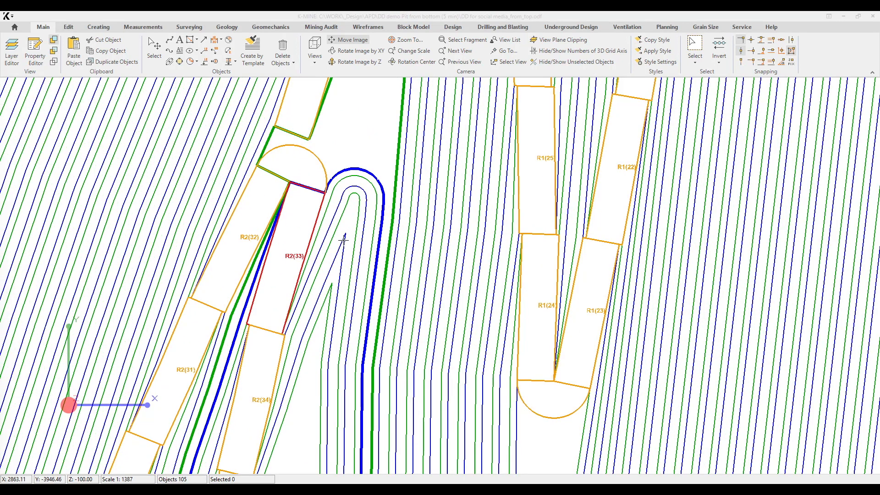
left_click(344, 240)
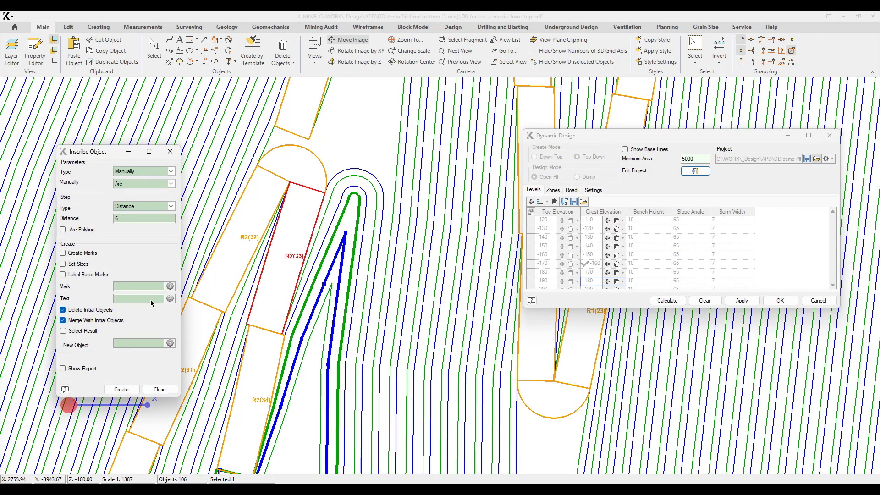
left_click(115, 390)
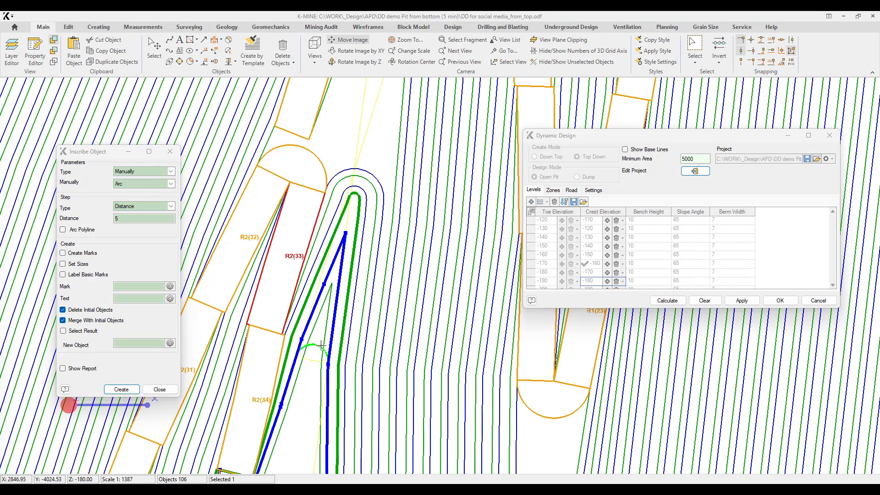
- Round the crest -180 contour's southwestern corner with an arc, finish project editing, and recalculate the pit
middle_click_drag(316, 440, 392, 177)
middle_click_drag(391, 288, 392, 133)
left_click(121, 390)
left_click(234, 285)
left_click(251, 309)
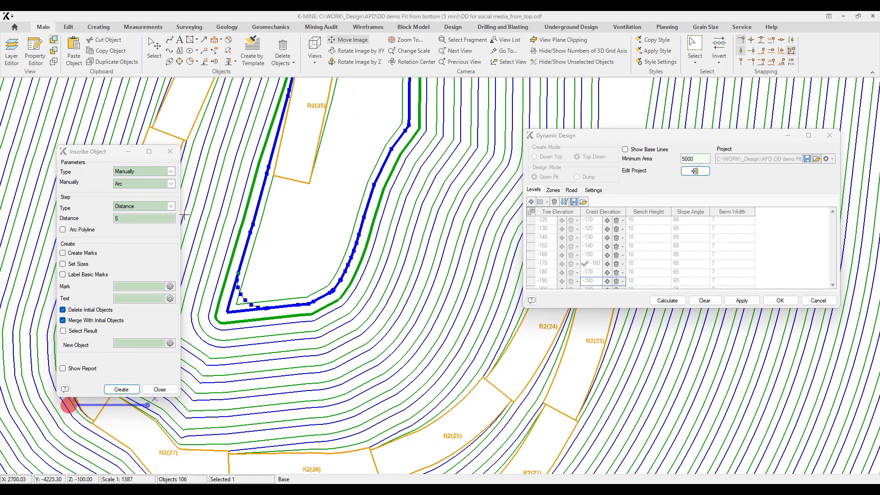
left_click(160, 389)
left_click(692, 172)
left_click(678, 301)
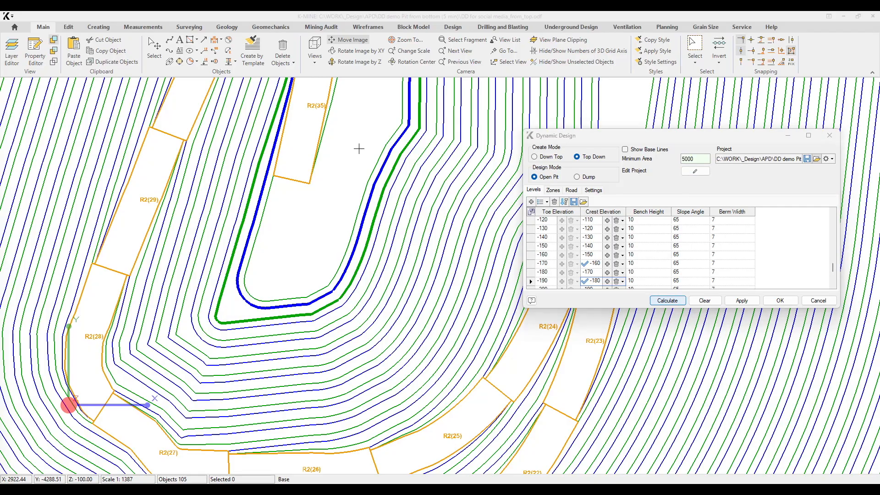
- Examine the recalculated pit's benches, R1 and R2 ramps, switchbacks, and rounded deep contours in plan and in a tilted 3D view
scroll(358, 148, "down", 3)
middle_click_drag(380, 91, 364, 228)
scroll(367, 183, "up", 2)
scroll(372, 275, "down", 8)
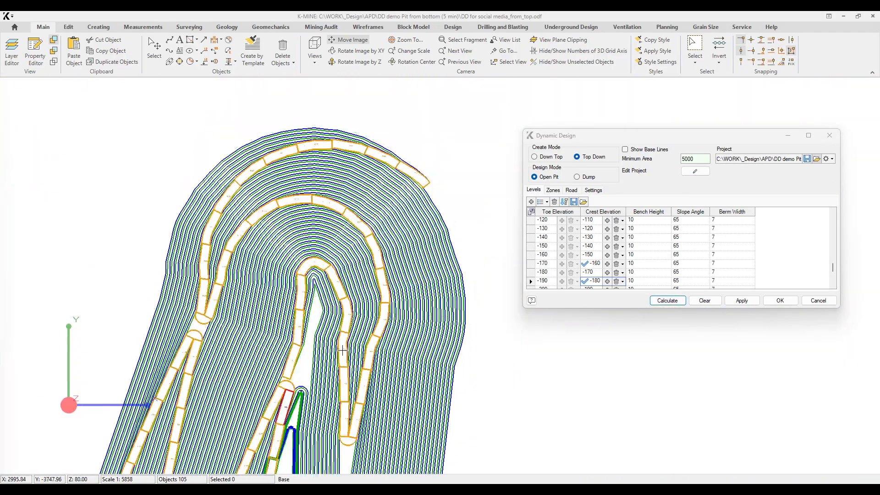
scroll(343, 351, "down", 3)
middle_click_drag(342, 351, 351, 223)
scroll(272, 389, "up", 7)
scroll(265, 352, "down", 3)
scroll(265, 352, "down", 1)
middle_click_drag(265, 352, 294, 267)
scroll(373, 149, "down", 2)
middle_click_drag(373, 149, 345, 335)
middle_click_drag(327, 382, 319, 305)
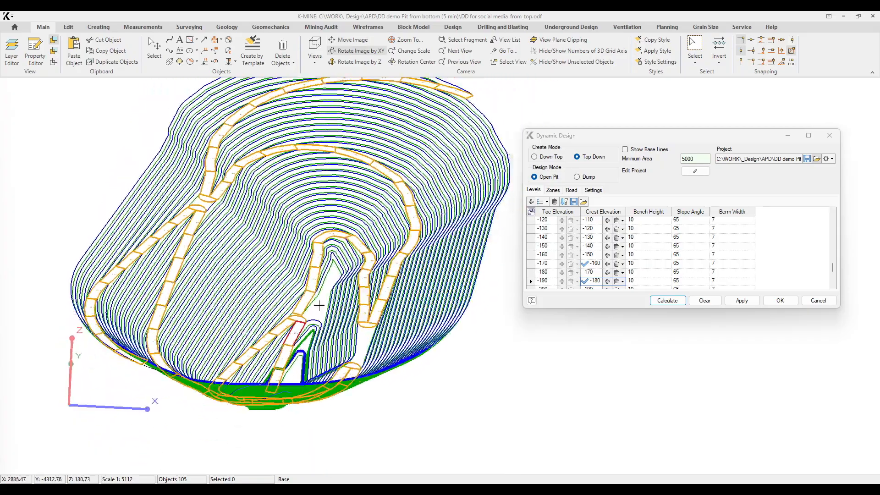
- Apply the pit design to the drawing, clear the calculated preview, and build a wireframe from the selected pit lines
left_click(752, 300)
left_click_drag(293, 190, 266, 250)
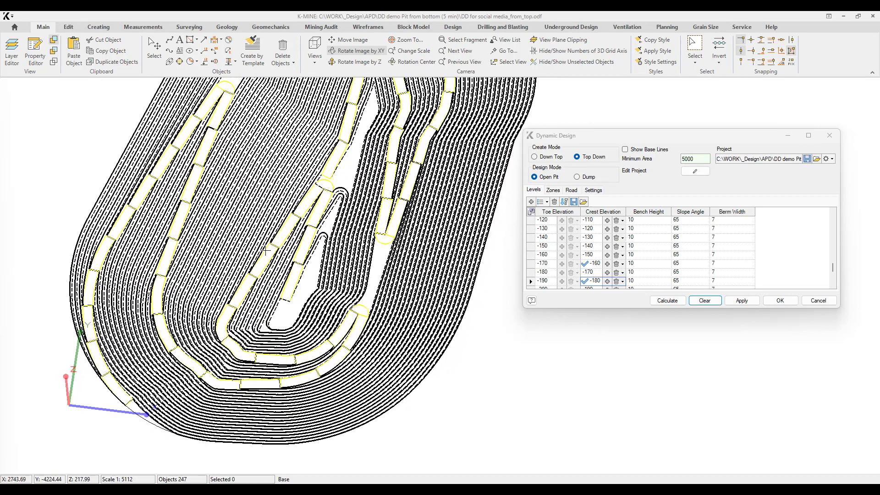
left_click(368, 27)
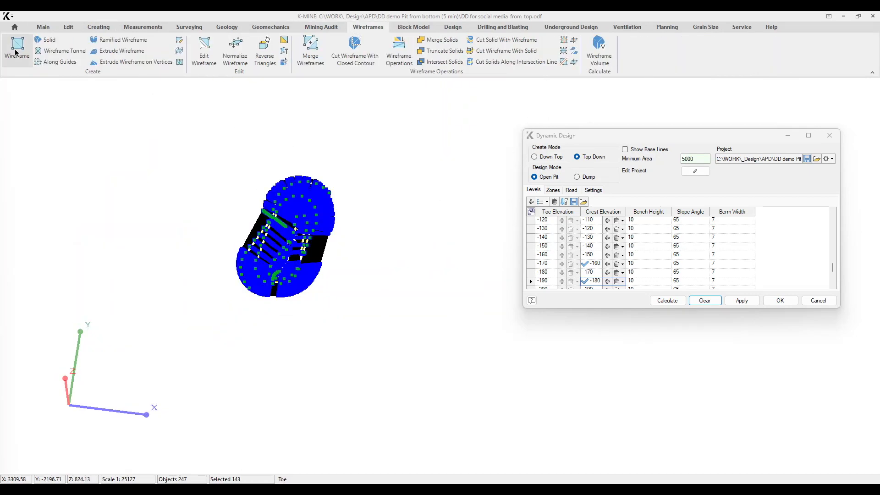
left_click(17, 47)
left_click(472, 308)
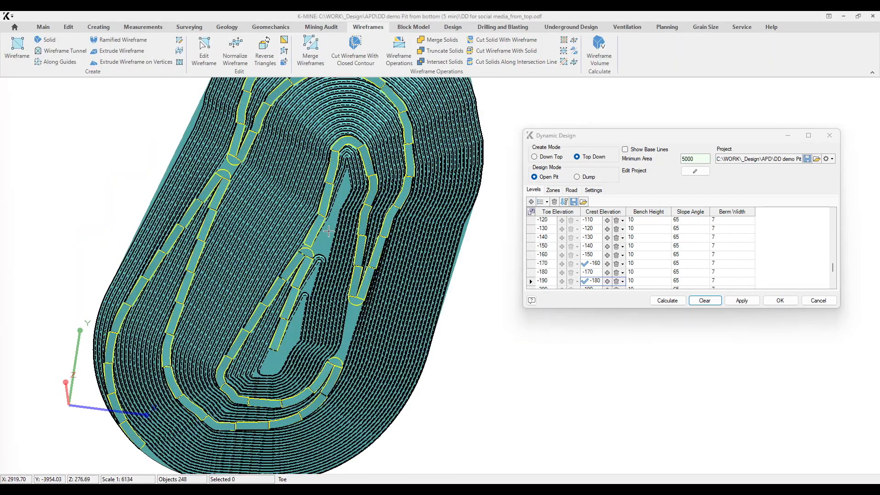
- Change the new pit wireframe's object color to blue in its properties
double_click(334, 366)
left_click(684, 228)
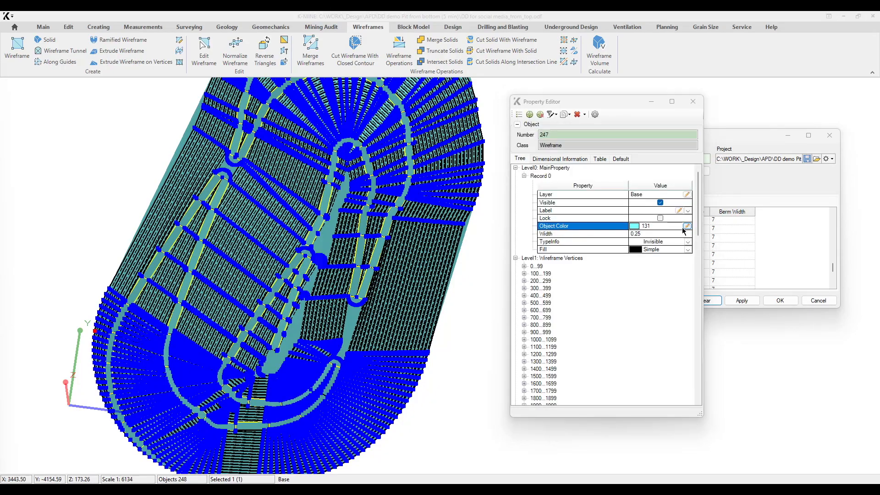
key("Escape")
- Compare the blue and teal pit wireframes in 3D, examining the northern benches and the pit bottom up close
middle_click_drag(316, 281, 617, 244)
scroll(275, 289, "up", 5)
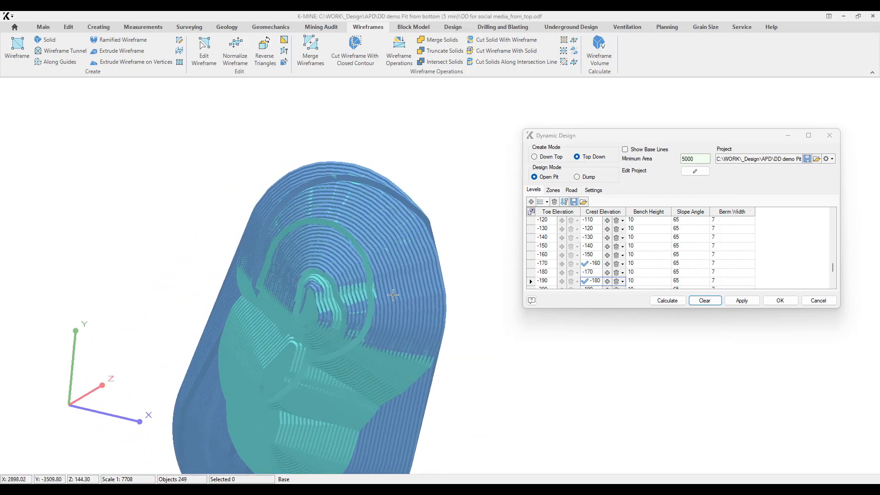
scroll(317, 292, "up", 4)
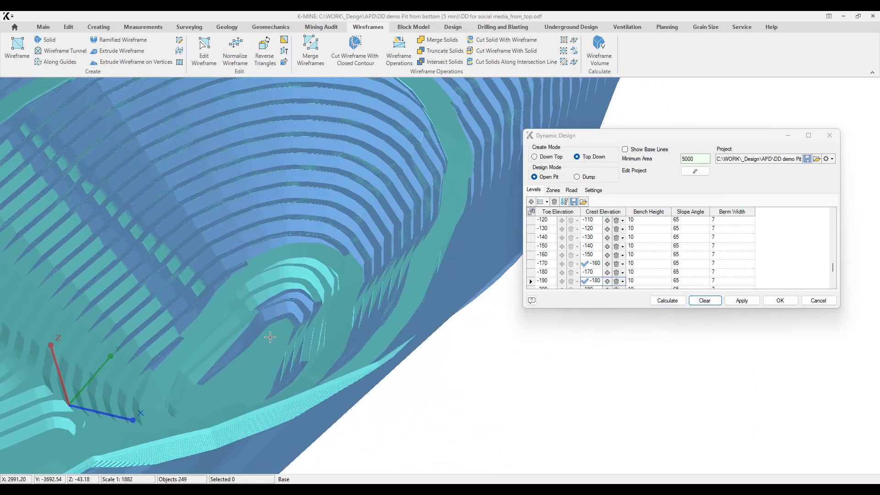
middle_click_drag(342, 338, 191, 307)
- Calculate the design lines to inspect them over both wireframes, and clear them again
left_click(636, 302)
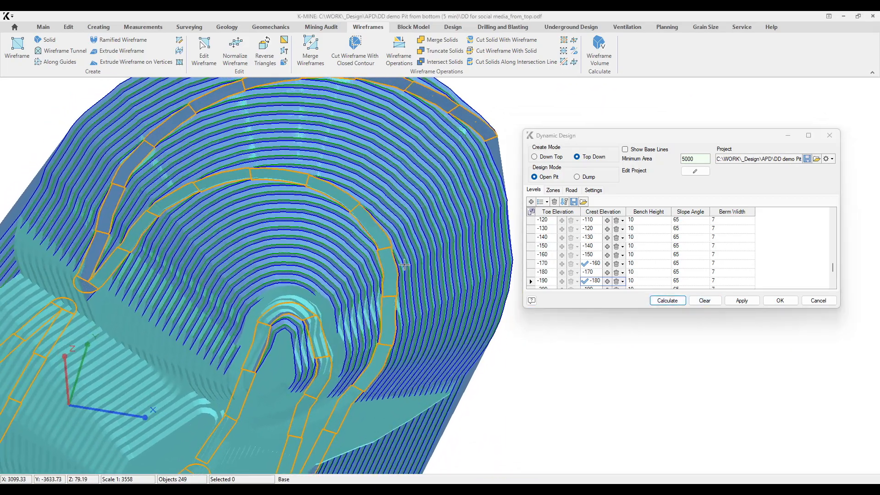
middle_click_drag(276, 282, 227, 261)
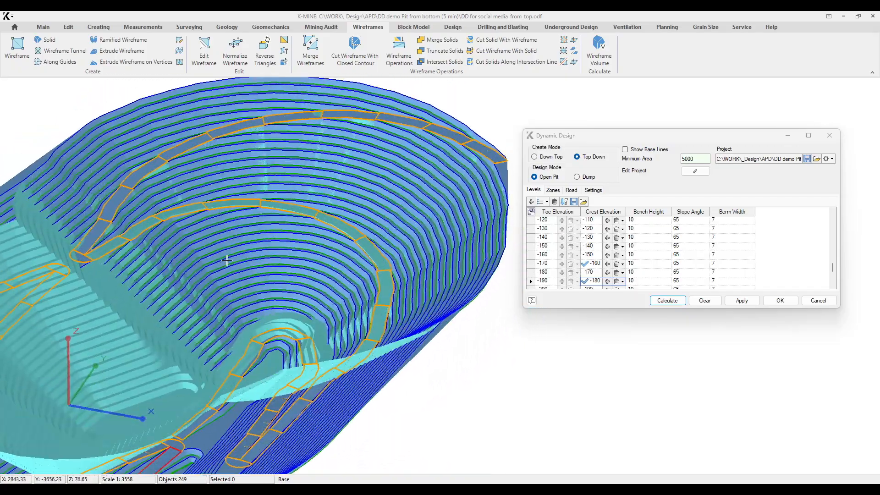
left_click(705, 301)
- Examine the overlapping pit surfaces without design lines from several angles, comparing their benches, roads, and pit bottoms
middle_click_drag(293, 238, 252, 260)
scroll(252, 260, "down", 5)
scroll(236, 230, "up", 7)
middle_click_drag(236, 230, 226, 358)
scroll(200, 198, "up", 3)
scroll(190, 182, "down", 5)
scroll(169, 278, "down", 3)
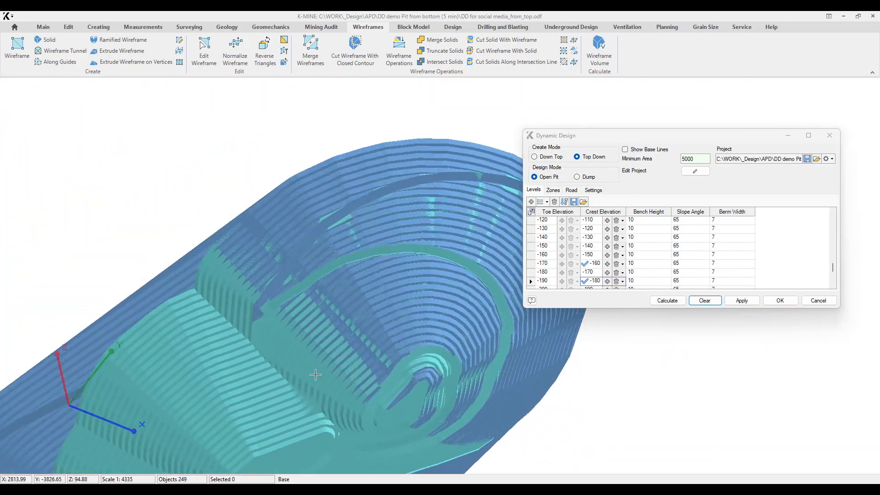